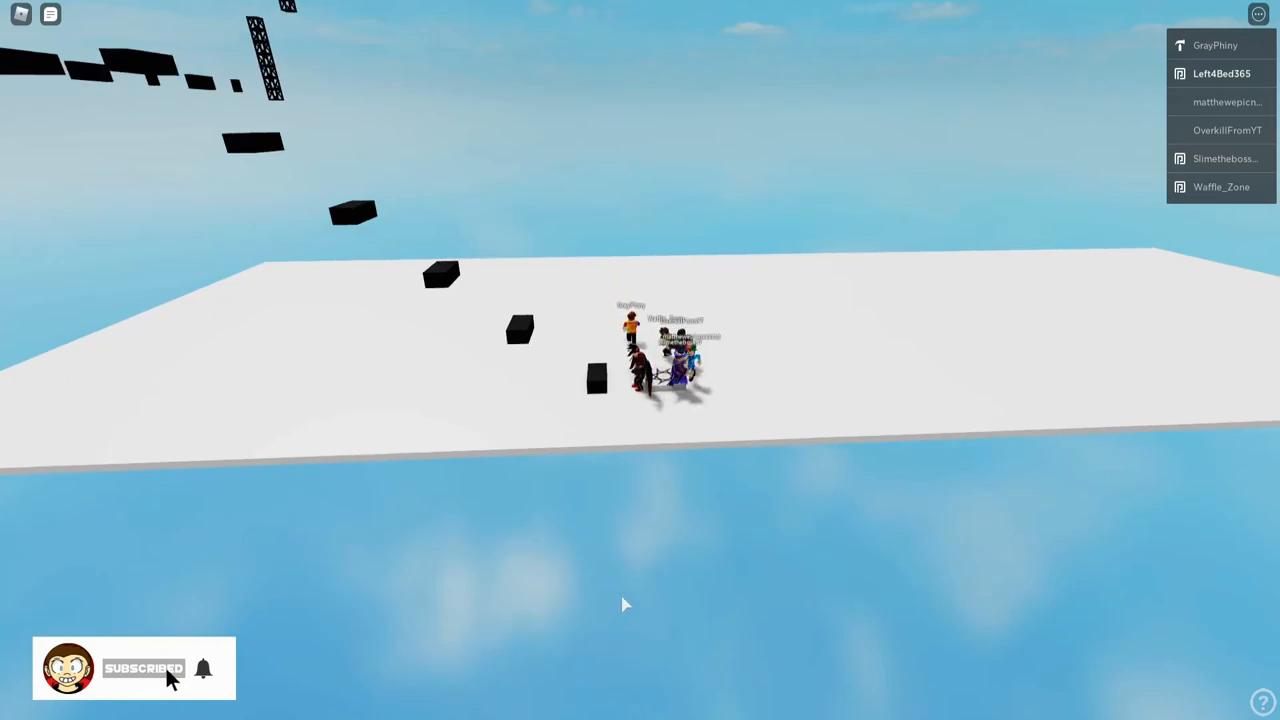
scroll(621, 603, up, 5)
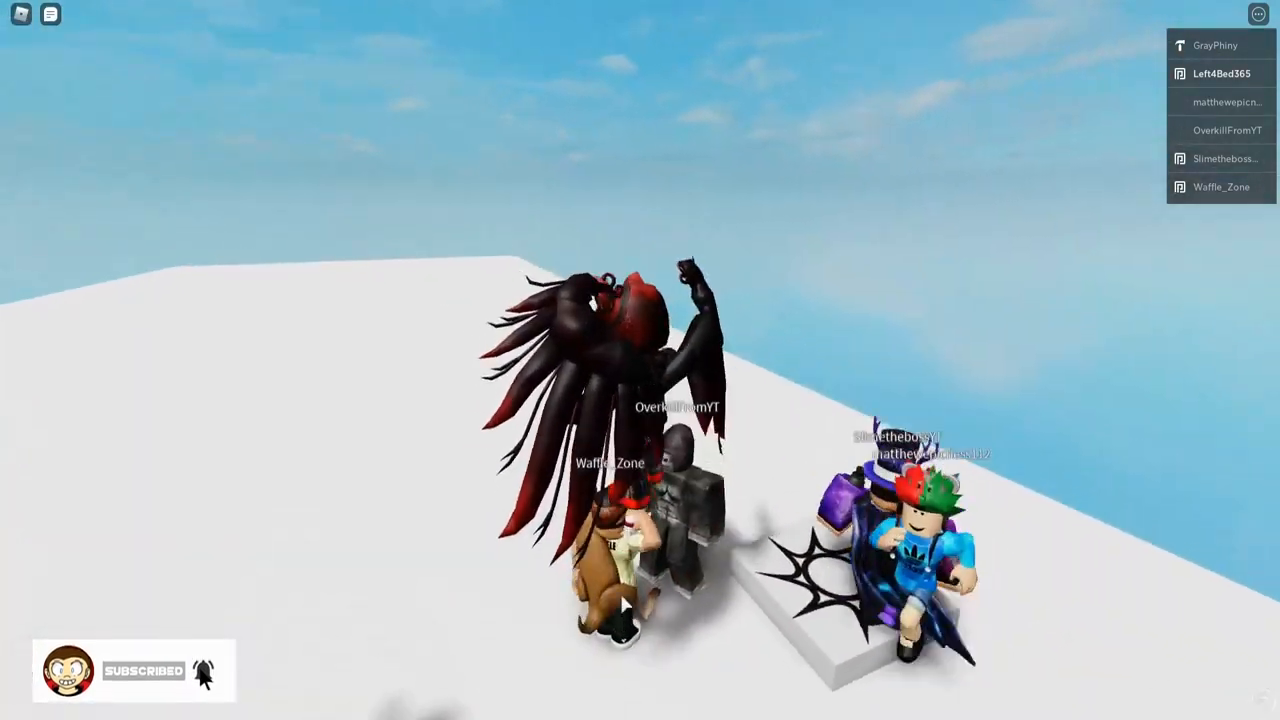
- Tilt the camera to look down on the players gathered at the starting platform
drag(621, 603, 622, 602)
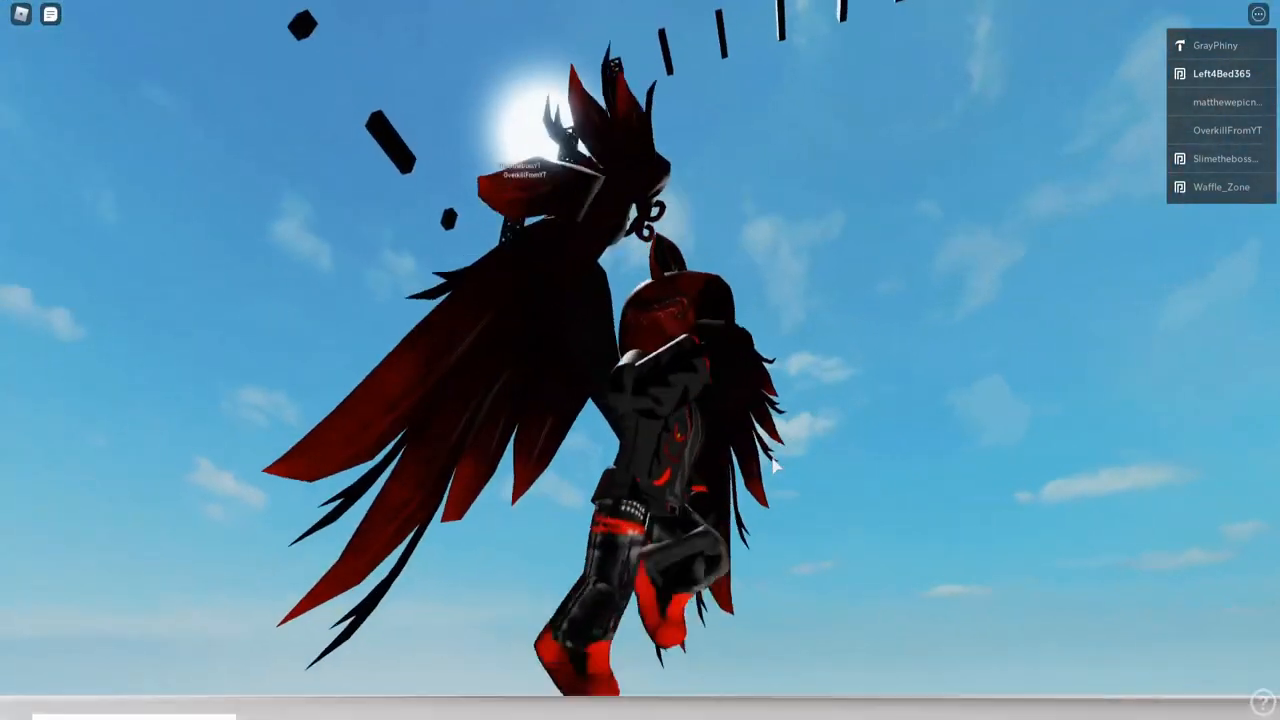
scroll(775, 465, down, 5)
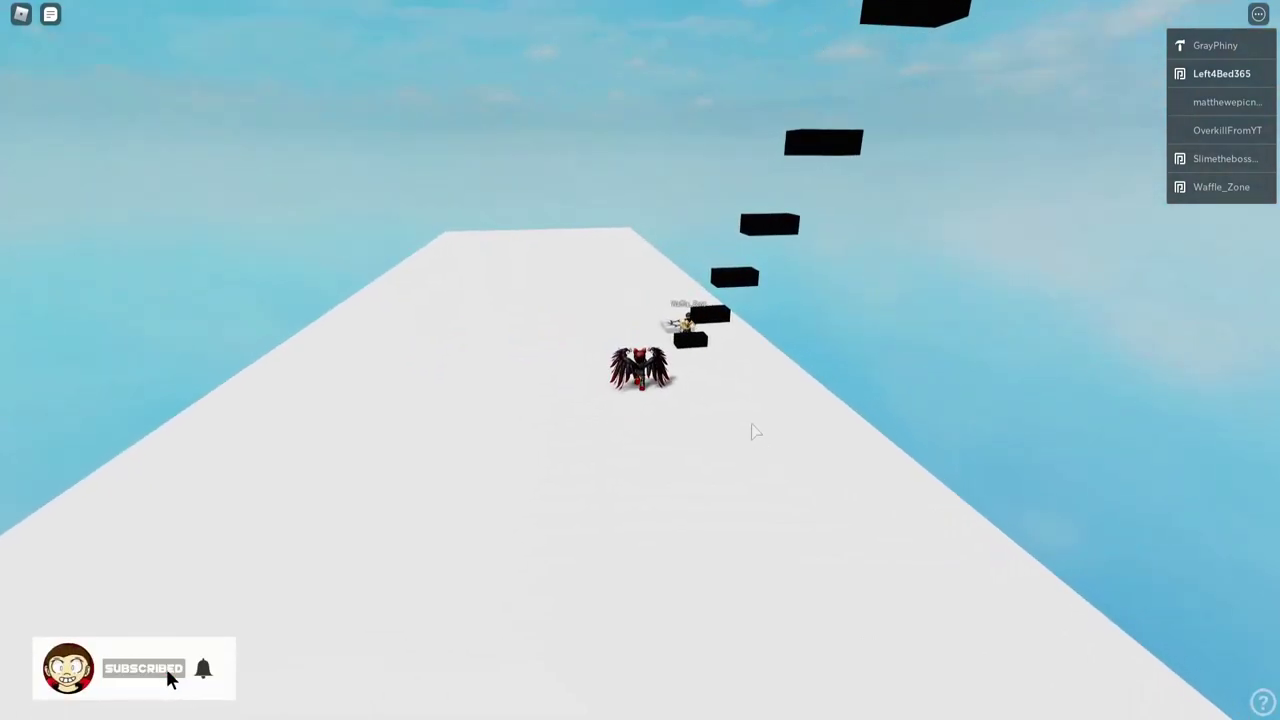
scroll(755, 430, up, 5)
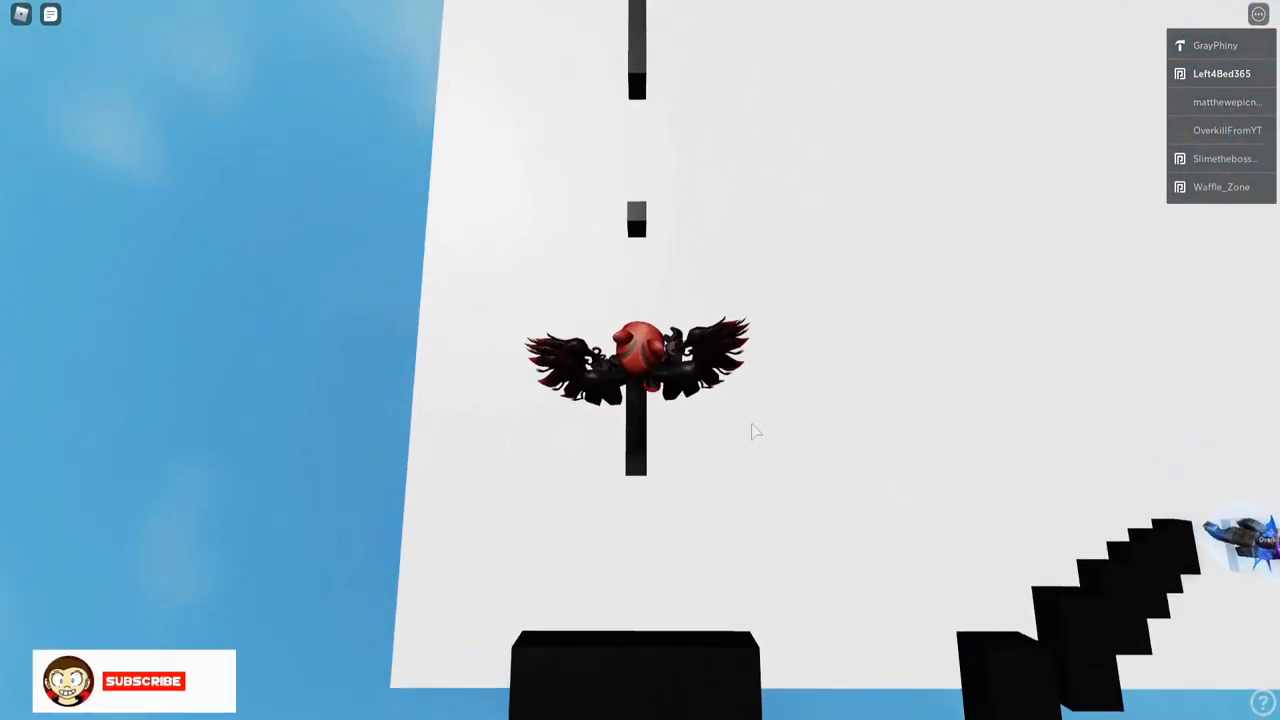
- Move the winged avatar forward along the white course past the black blocks
key(w)
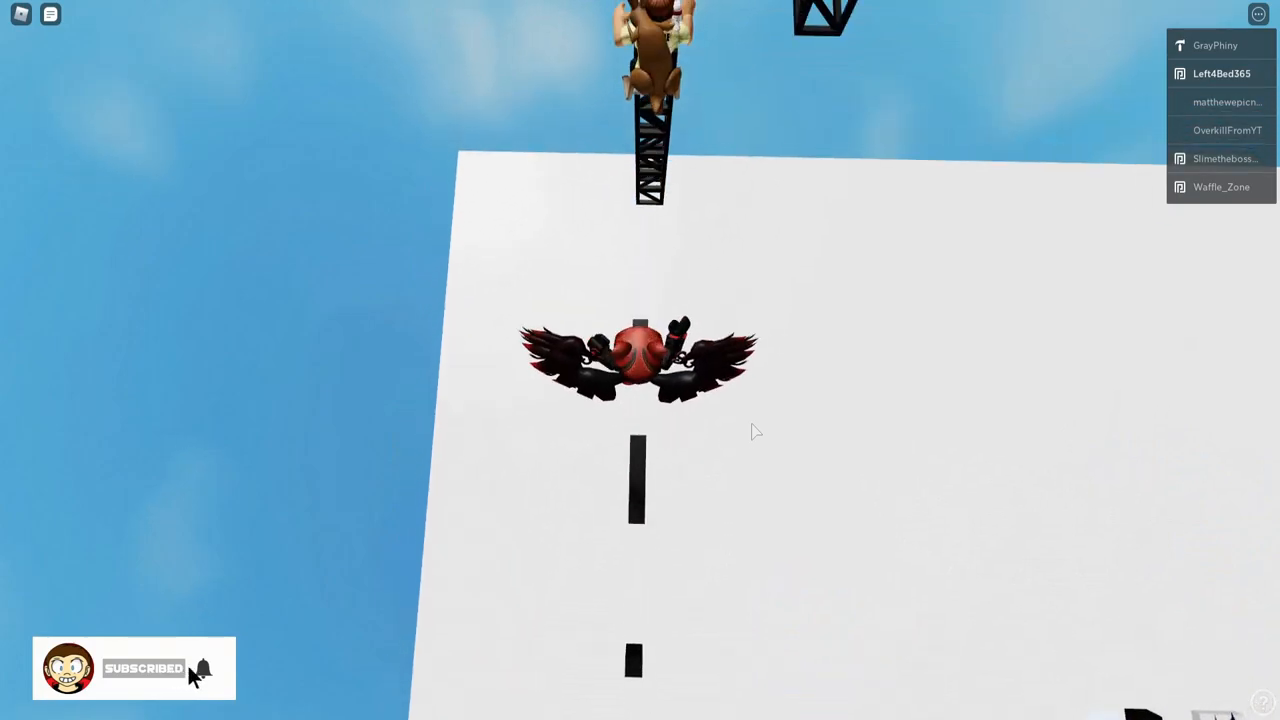
key(w)
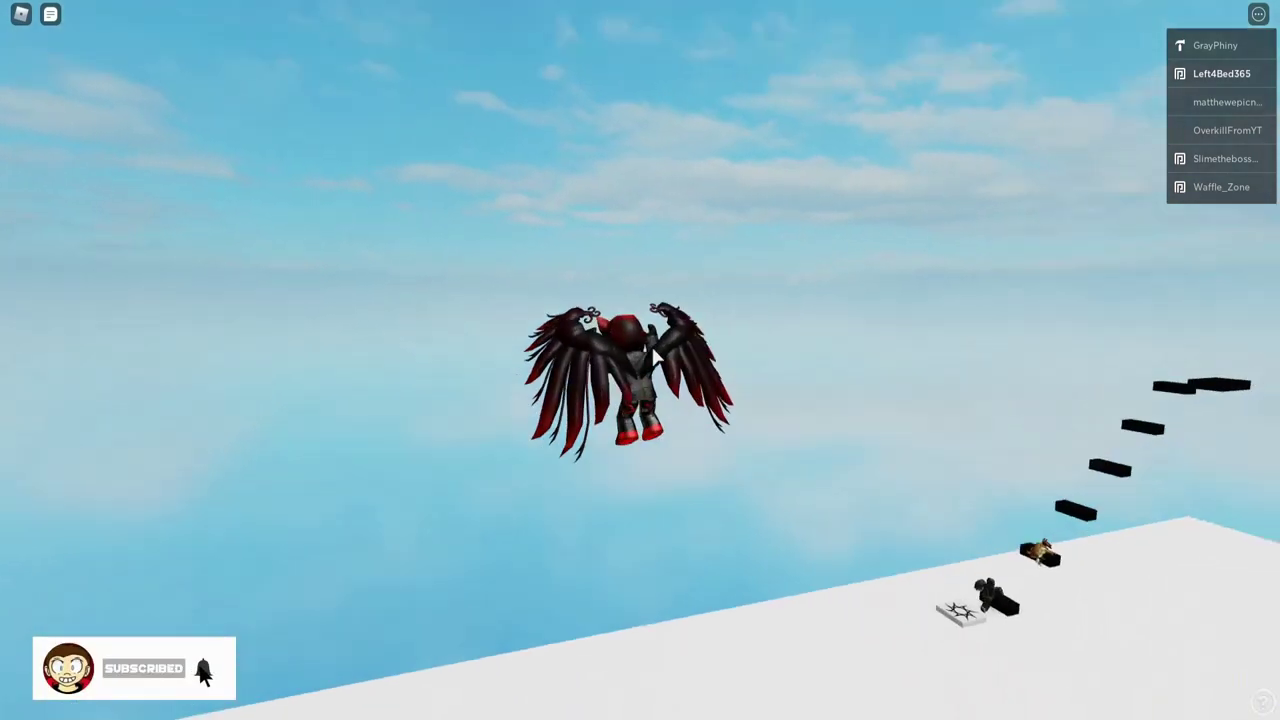
- Swing the camera behind and under the flying avatar as it descends to the platform
drag(651, 344, 636, 360)
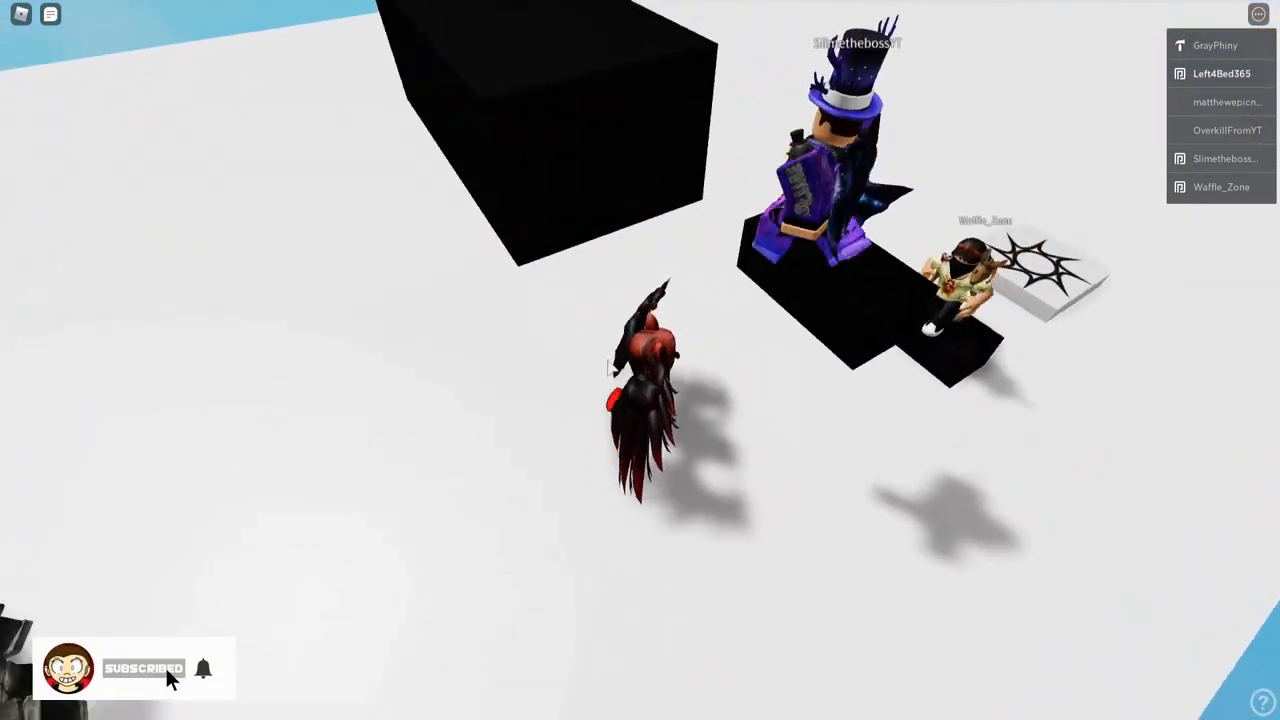
- Hop the avatar onto the next black blocks while orbiting the camera around it
drag(607, 365, 610, 368)
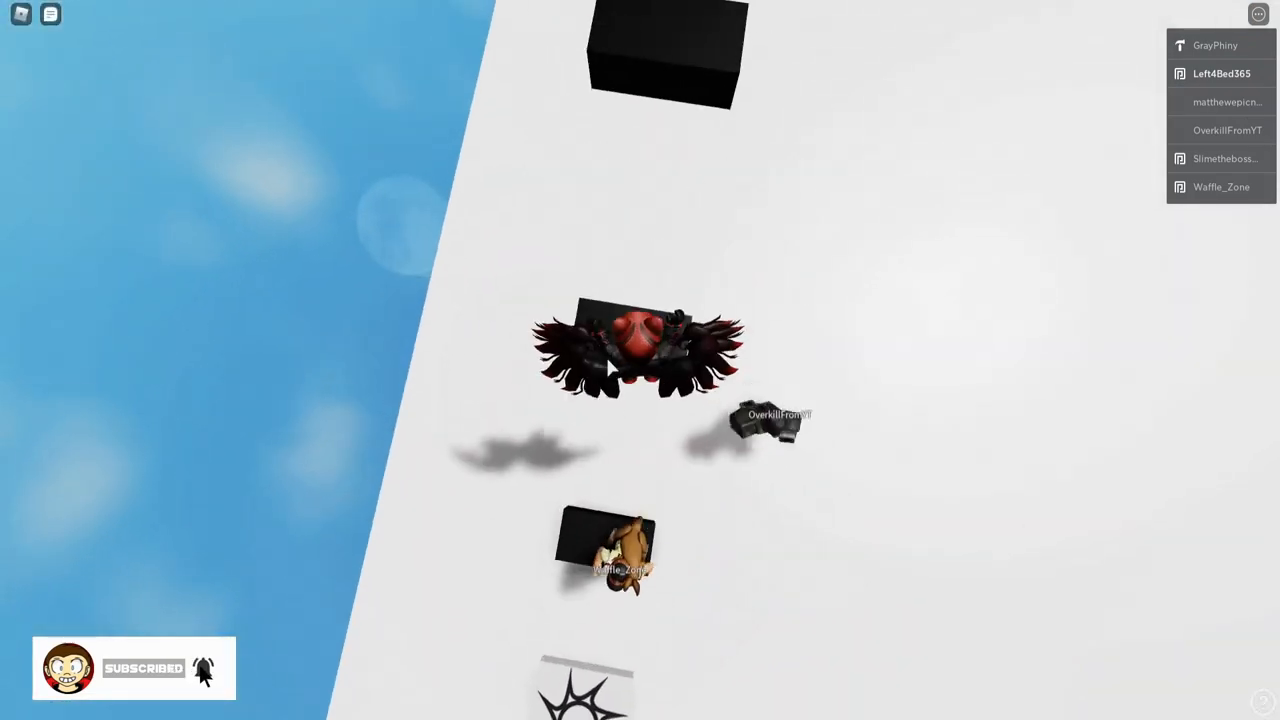
key(w)
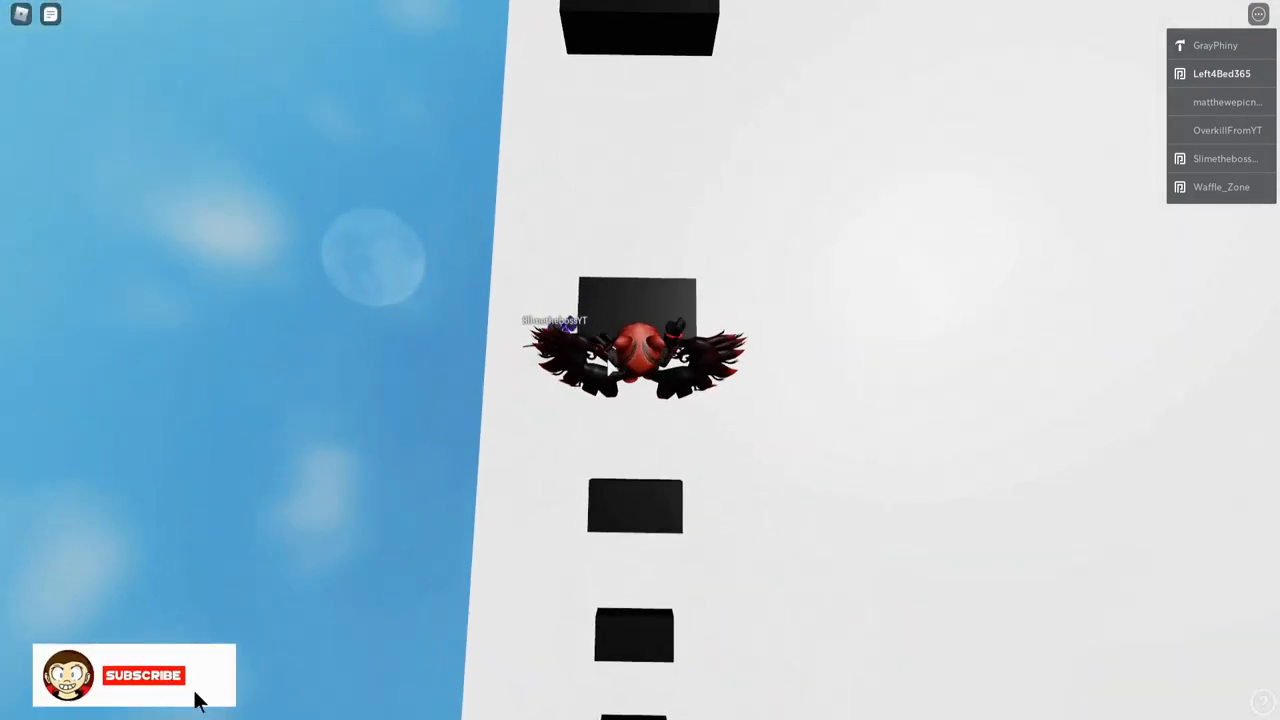
drag(605, 360, 640, 365)
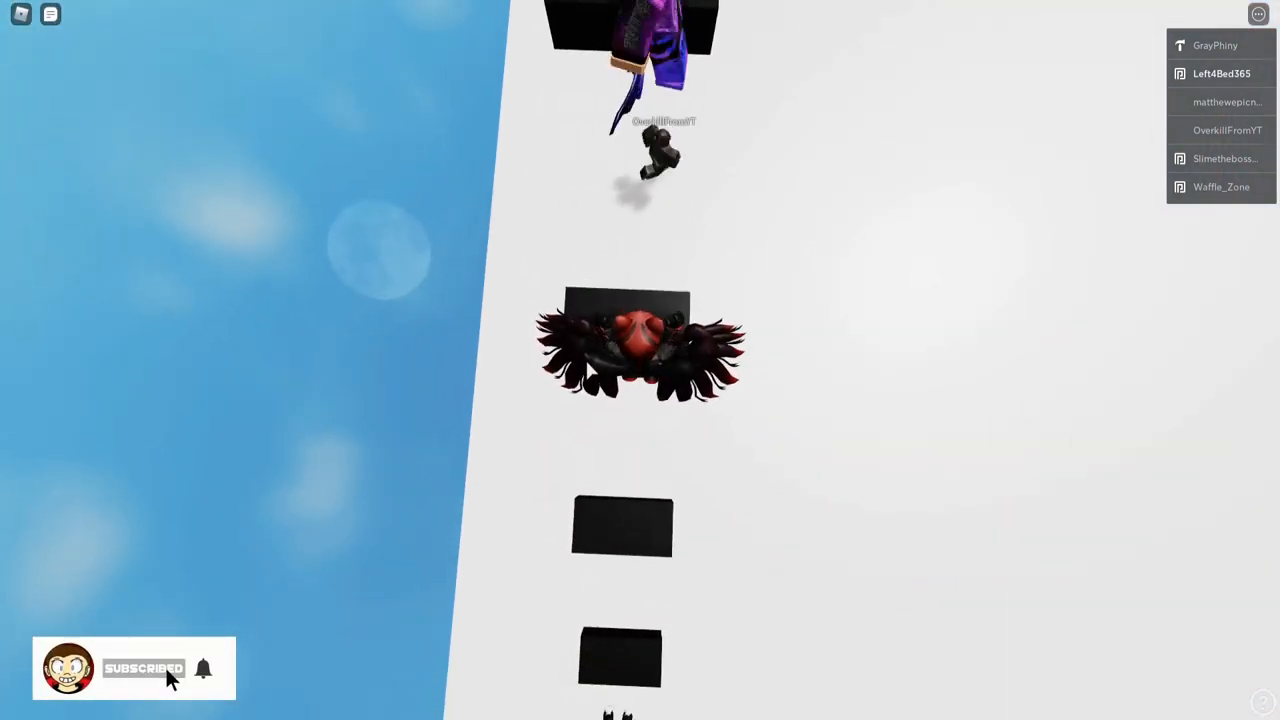
drag(585, 357, 640, 360)
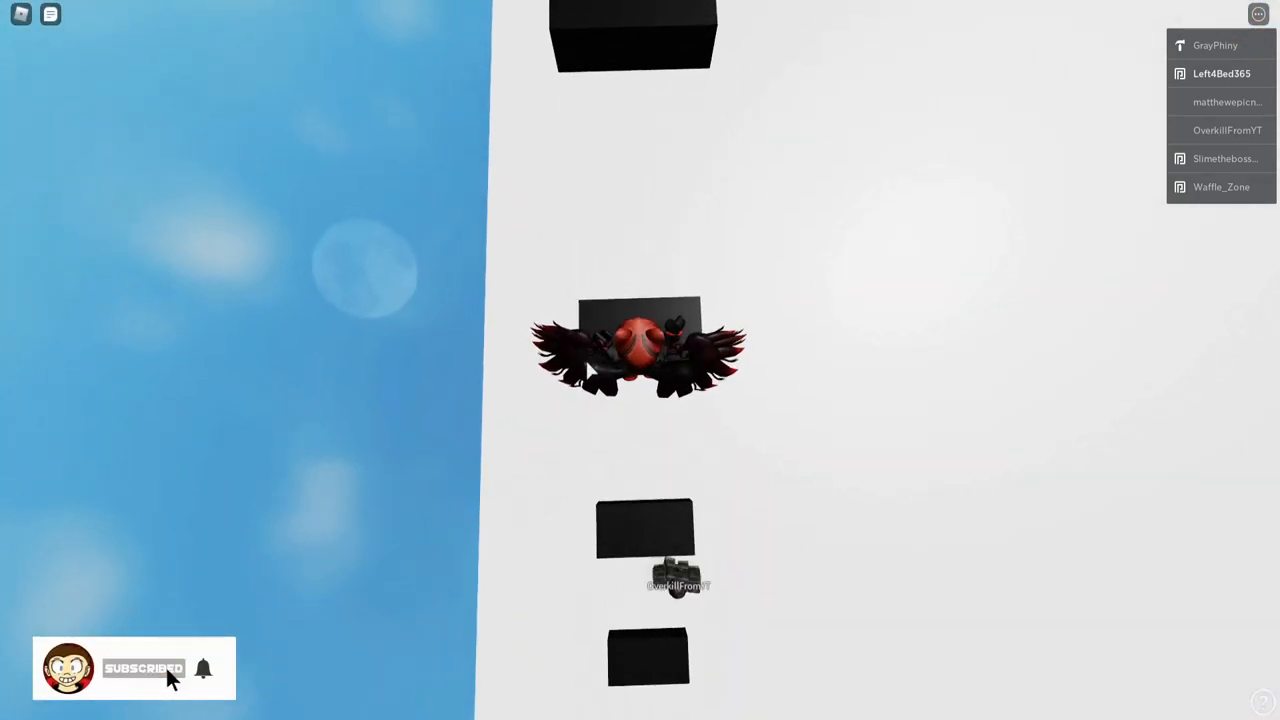
key(space)
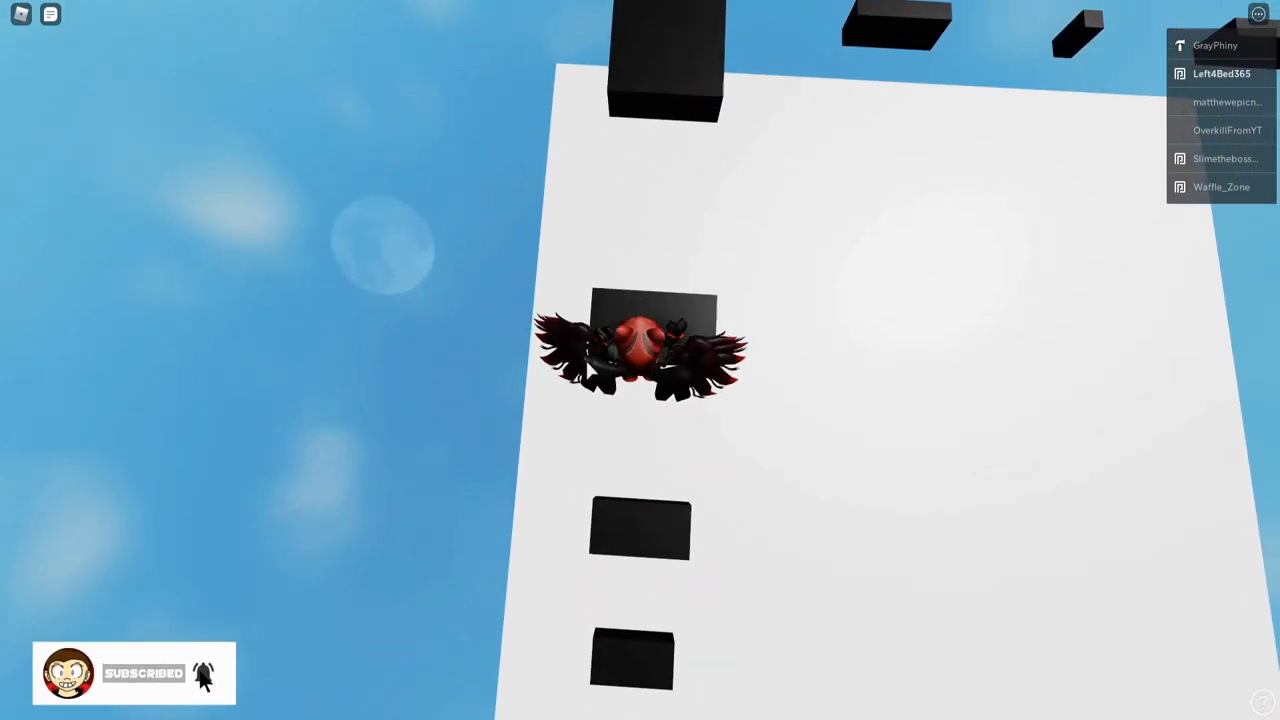
mouse_move(585, 357)
mouse_down()
mouse_move(590, 370)
mouse_move(640, 360)
mouse_up()
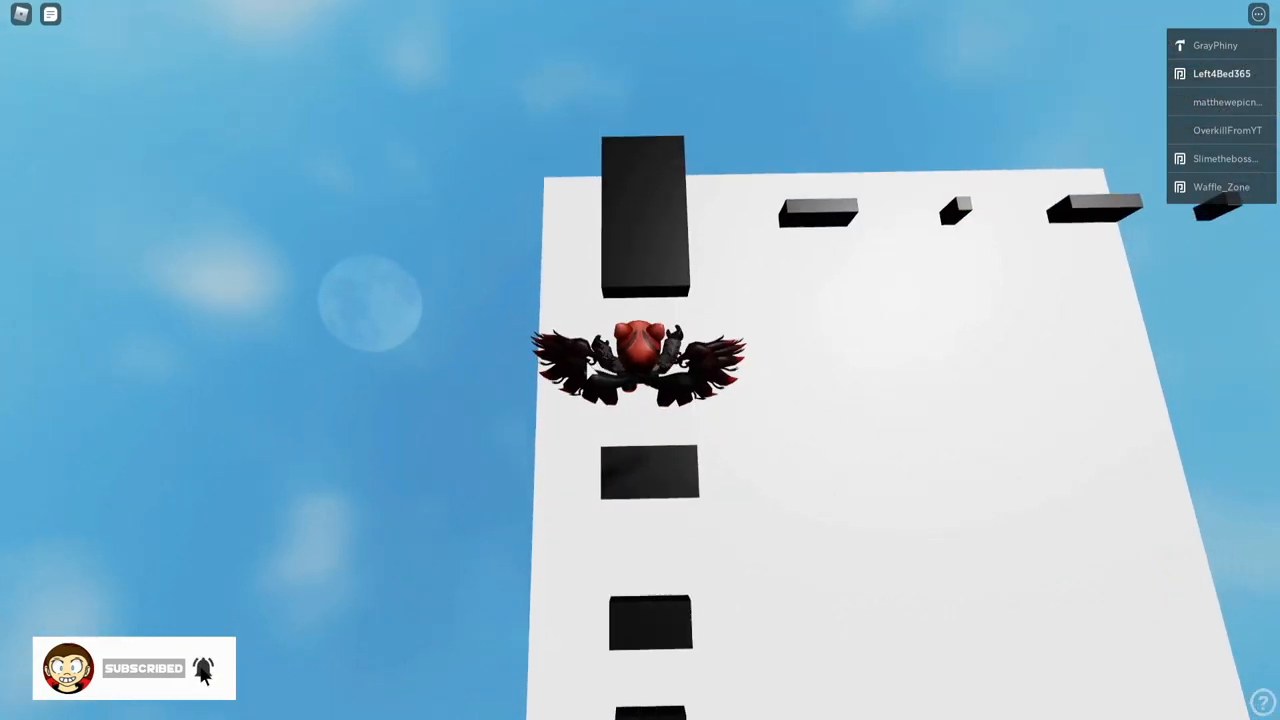
- Jump the remaining gaps and land the avatar on the platform at the course edge
mouse_move(585, 357)
mouse_down()
mouse_move(640, 360)
mouse_move(575, 356)
mouse_move(578, 368)
mouse_up()
key(w)
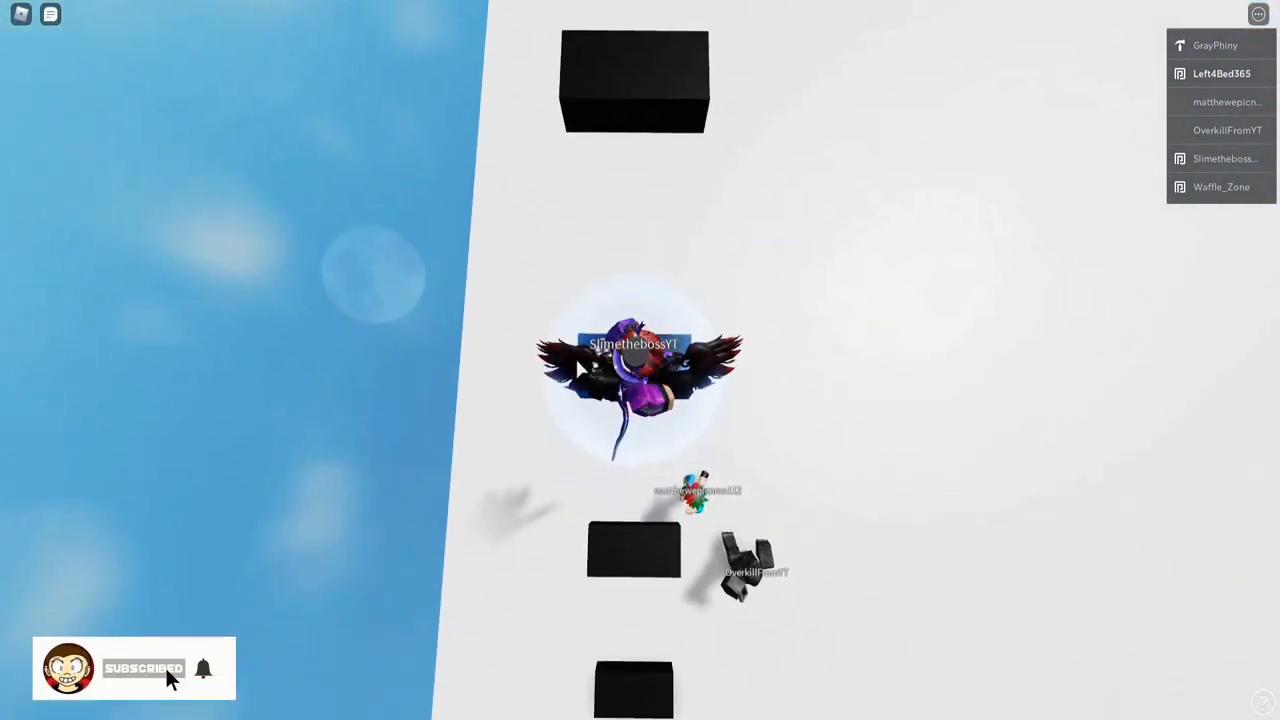
key(space)
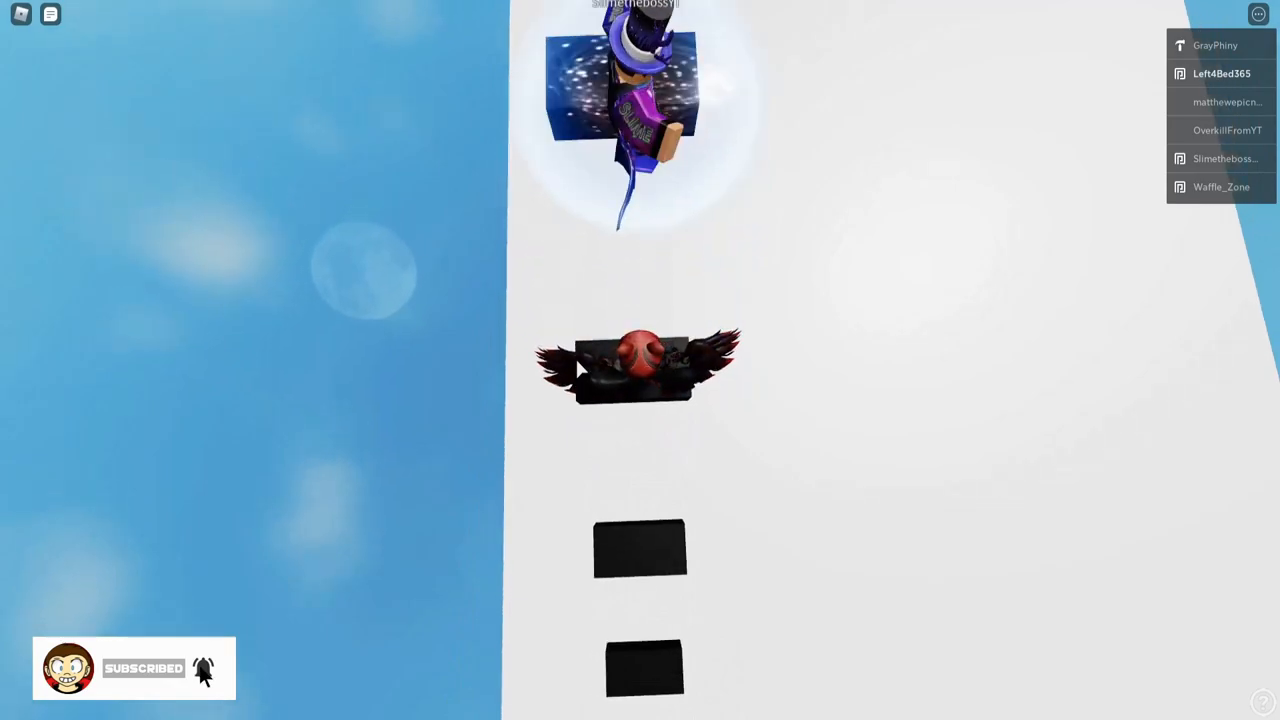
key(w)
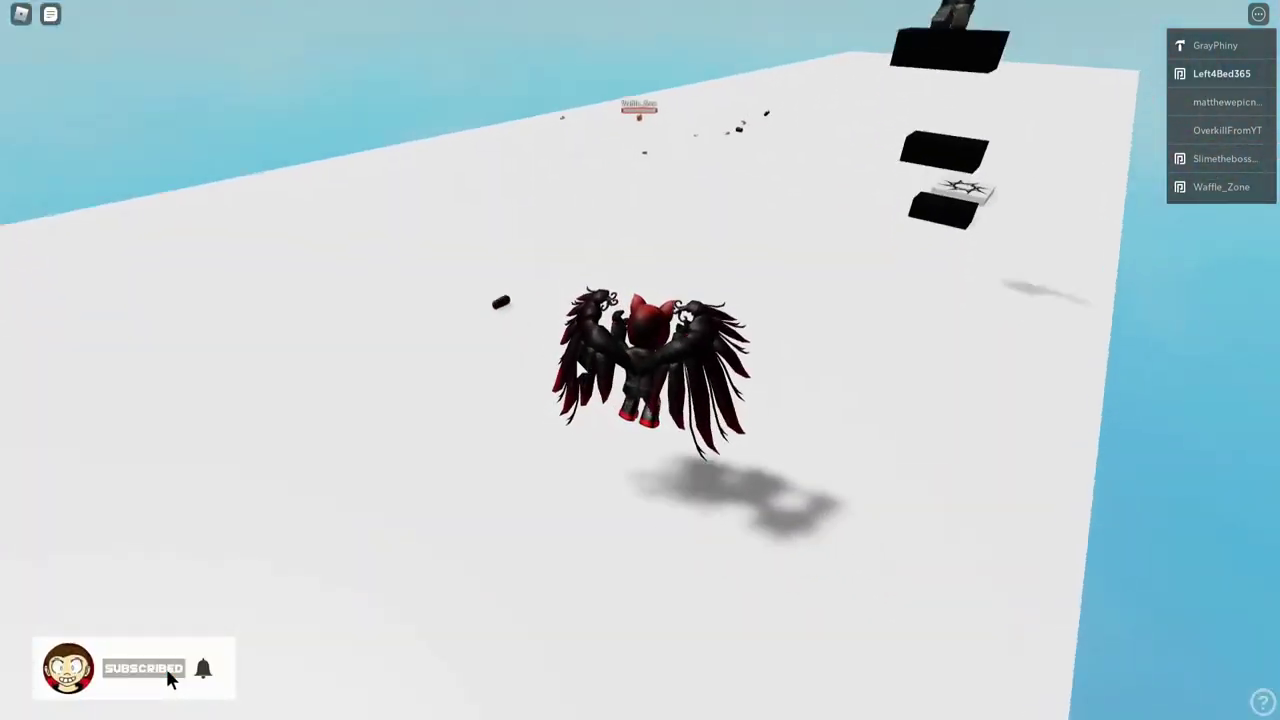
mouse_move(575, 356)
mouse_down()
mouse_move(638, 355)
mouse_move(400, 300)
mouse_up()
key(w)
click(21, 13)
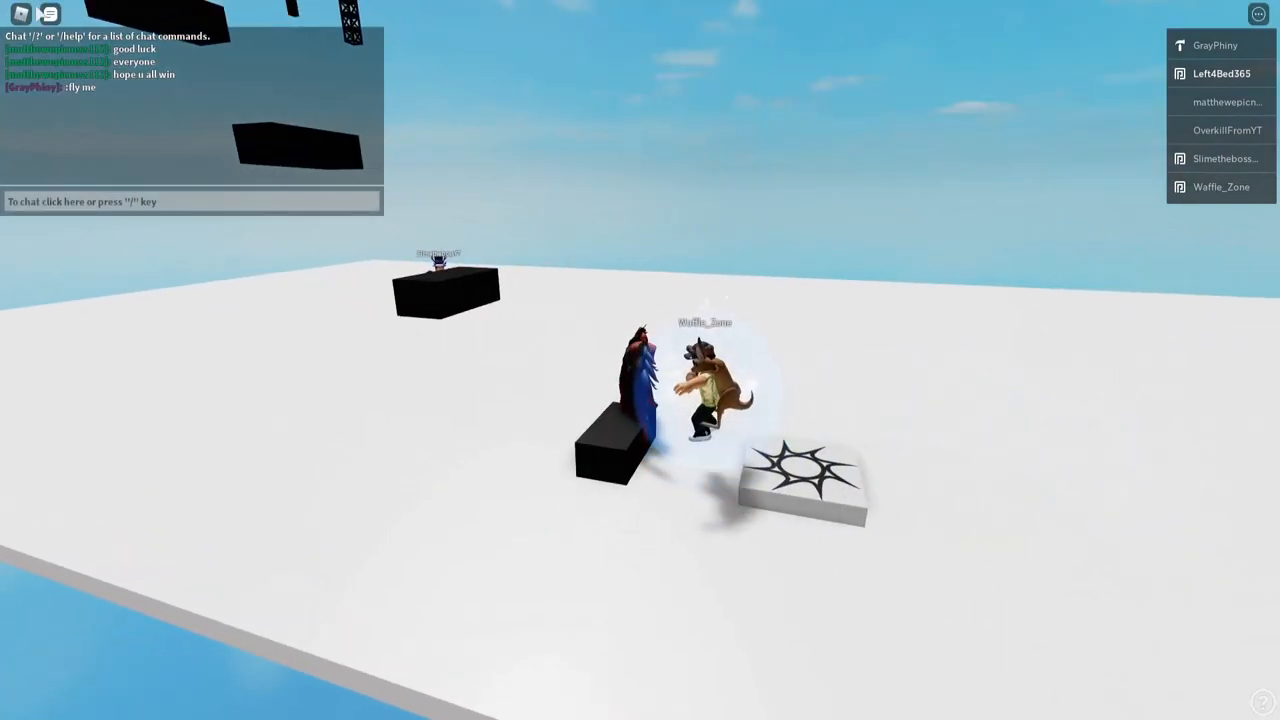
click(21, 13)
click(549, 155)
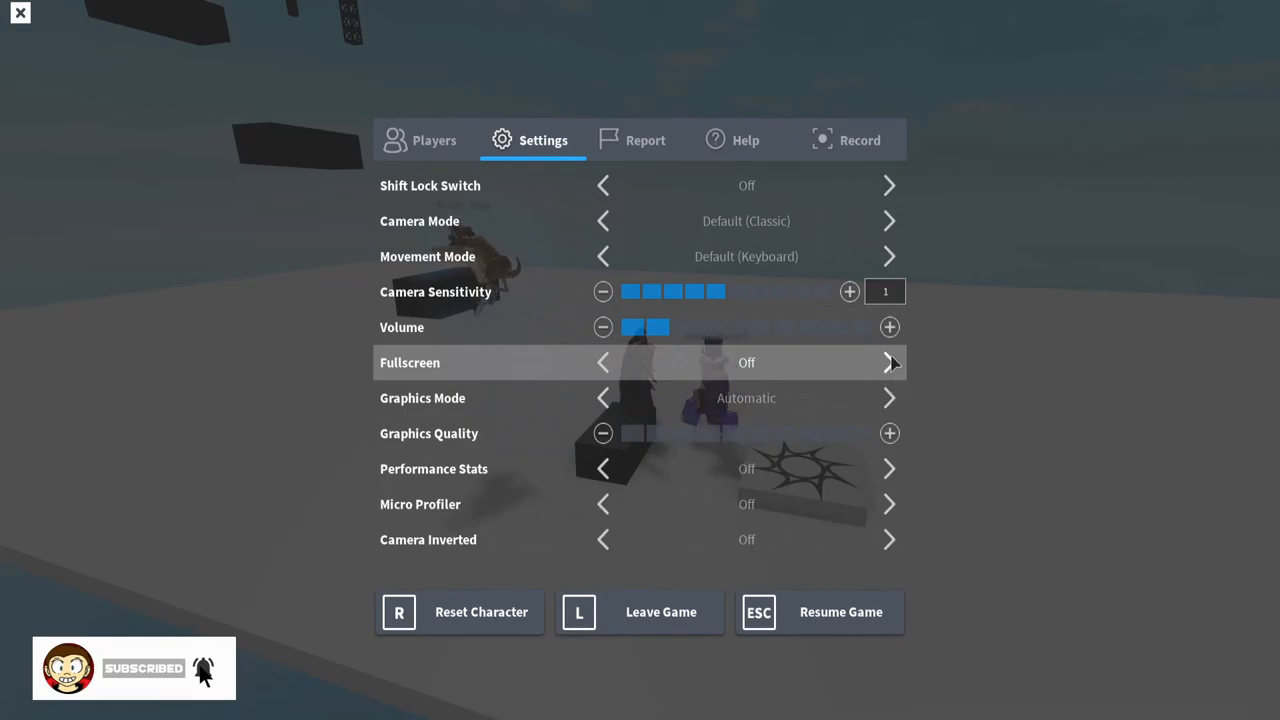
key(Escape)
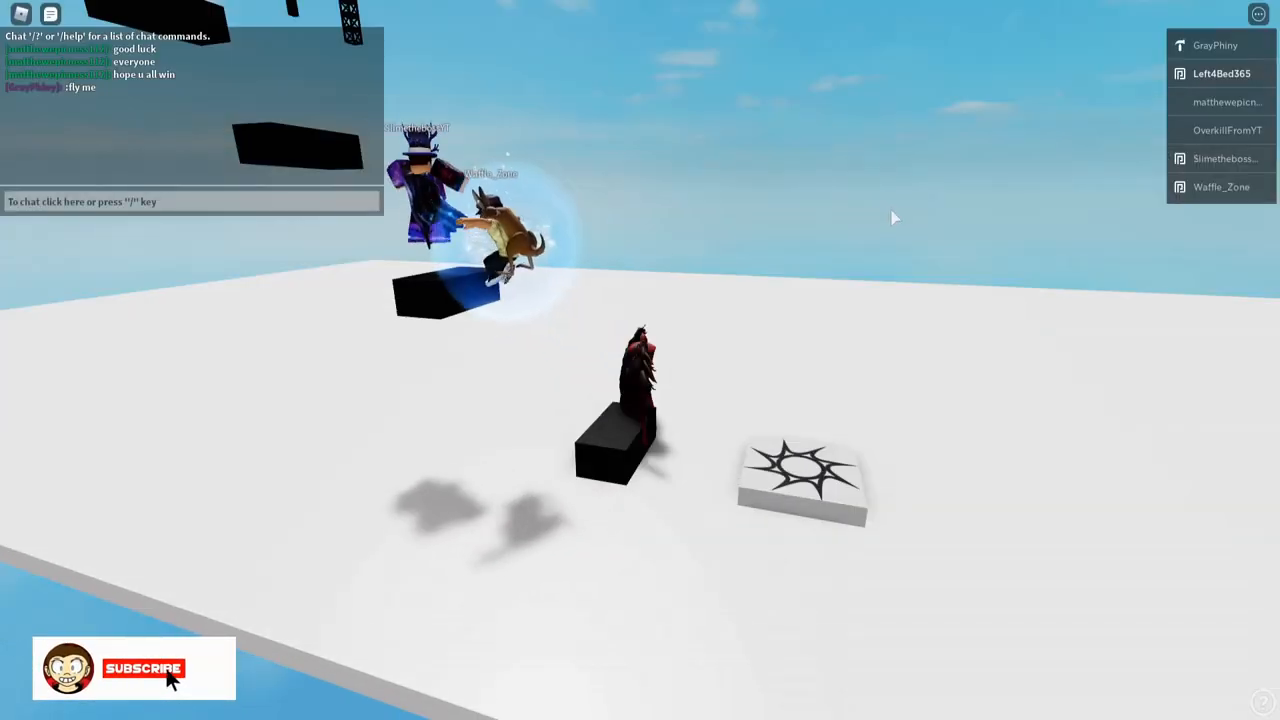
key(shift)
key(w)
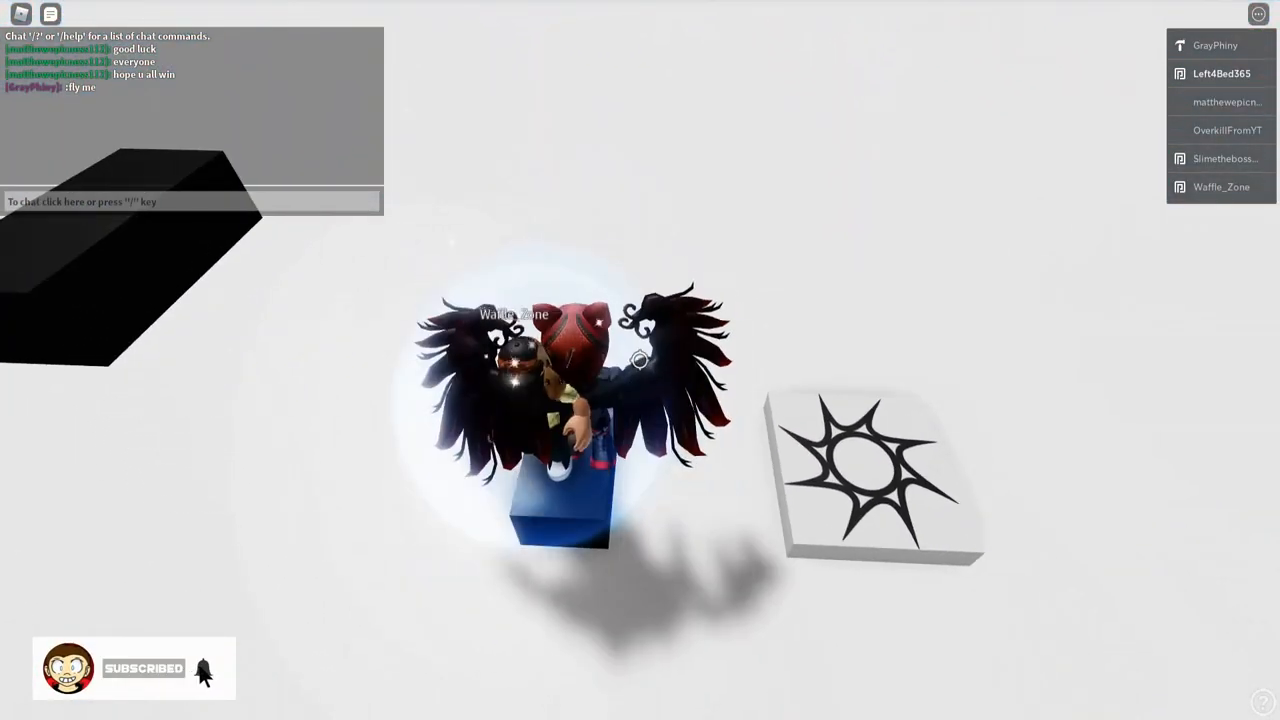
key(w)
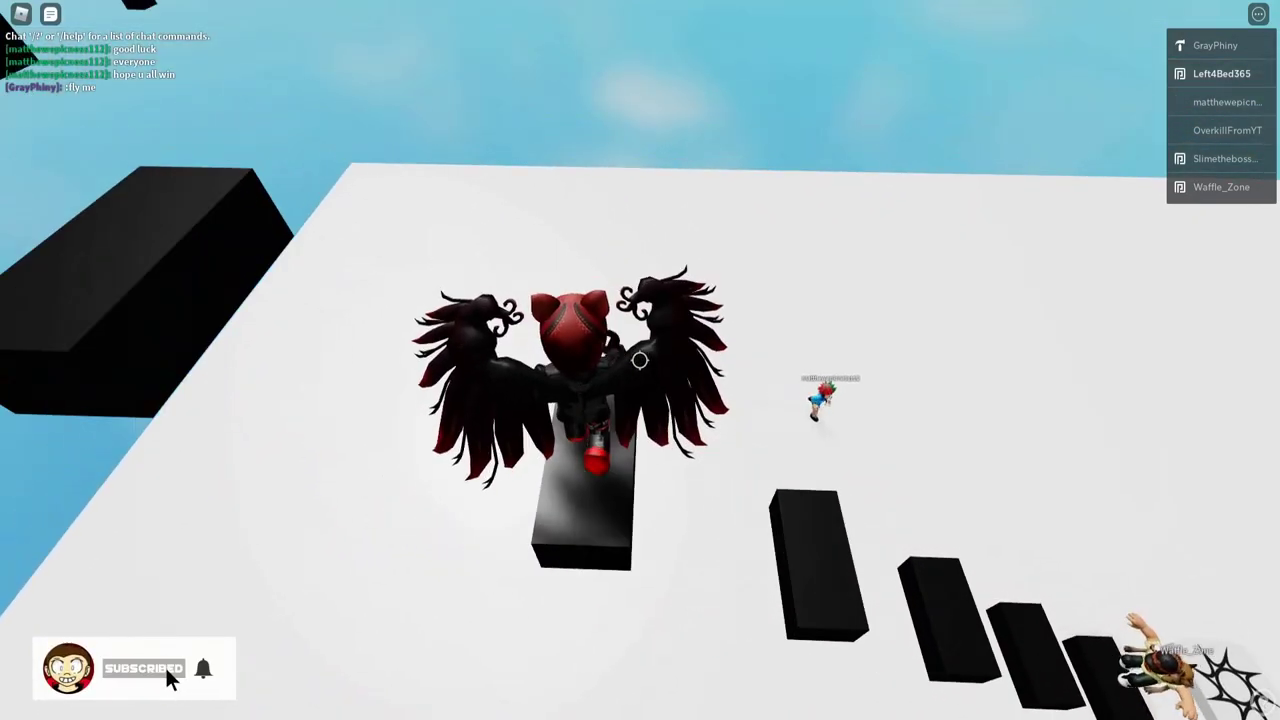
key(w)
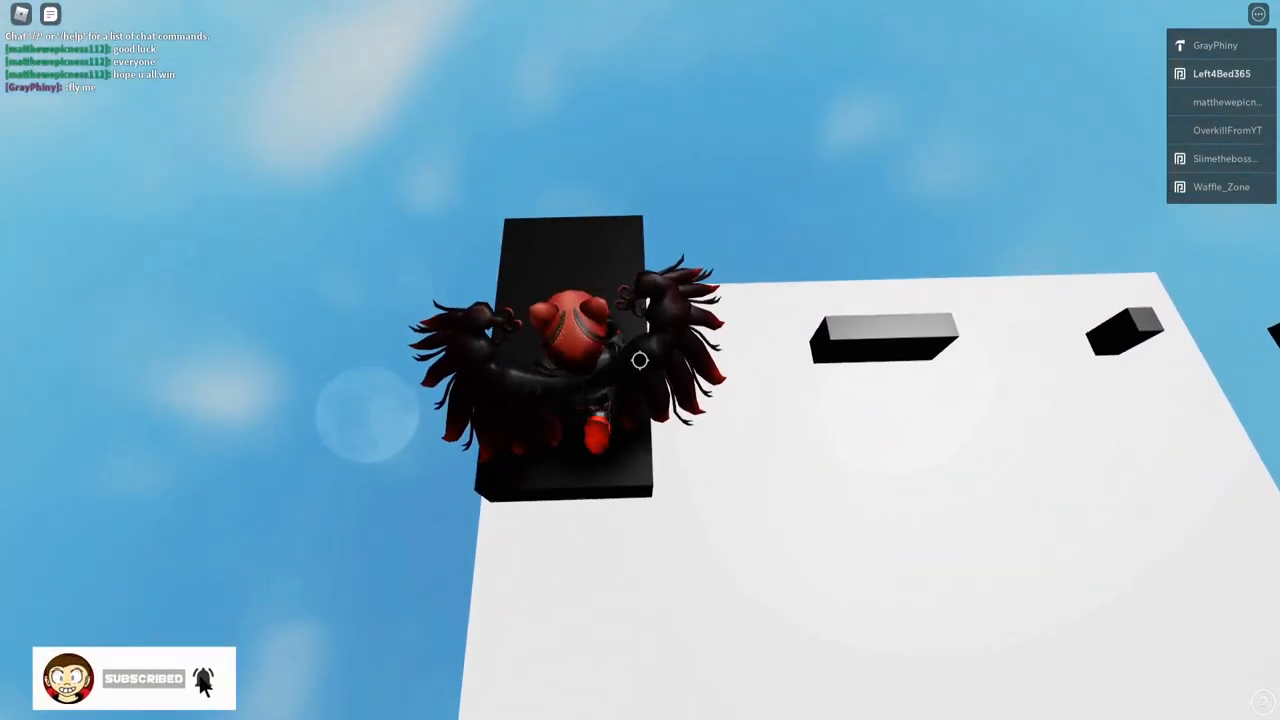
key(w)
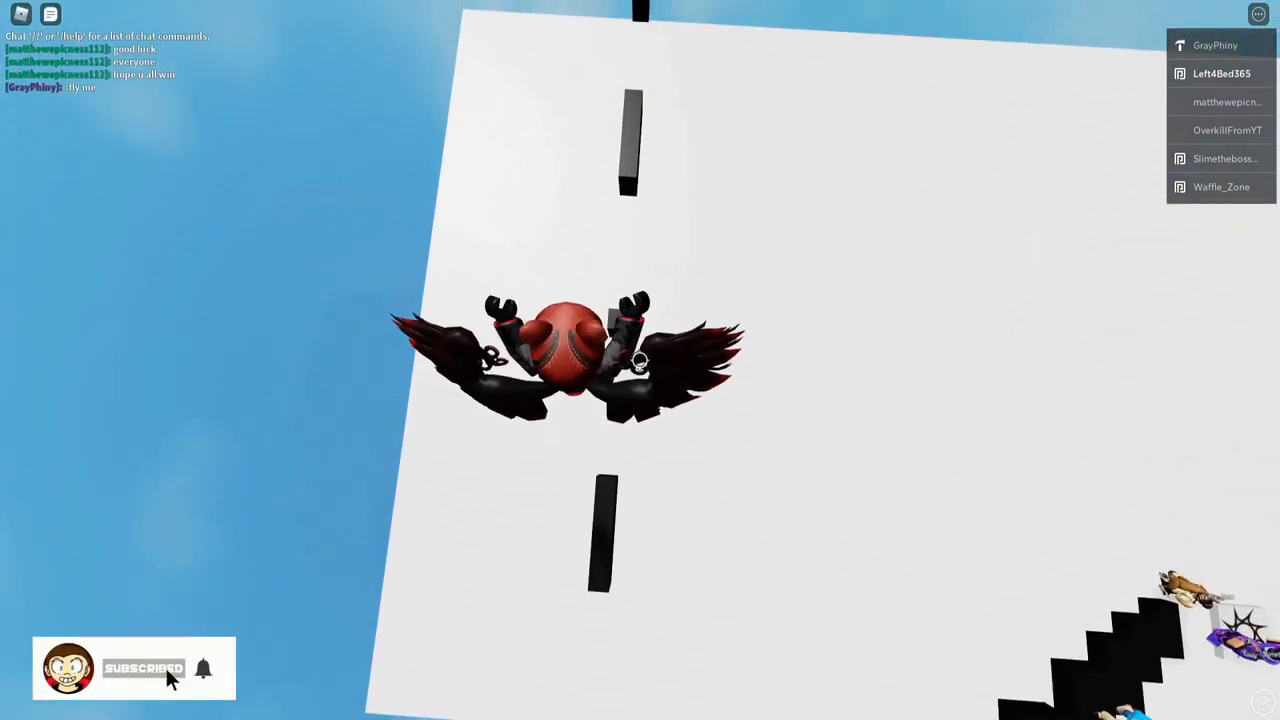
key(w)
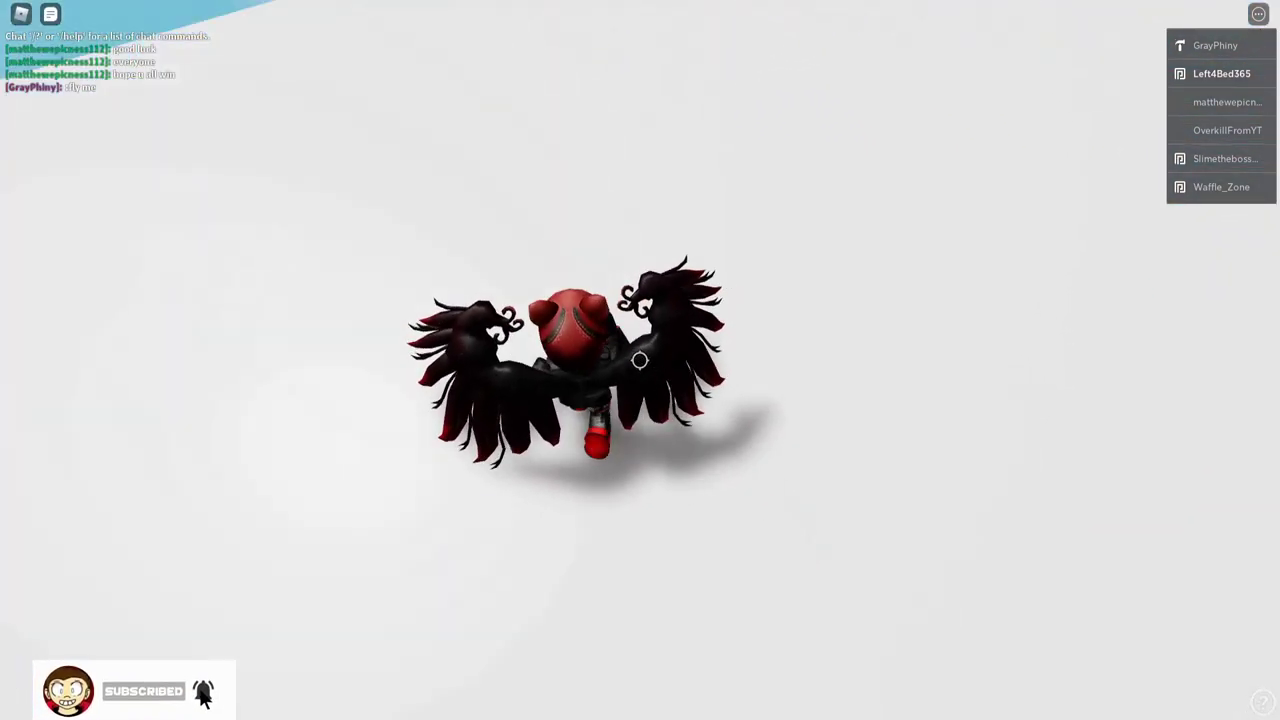
drag(640, 360, 640, 360)
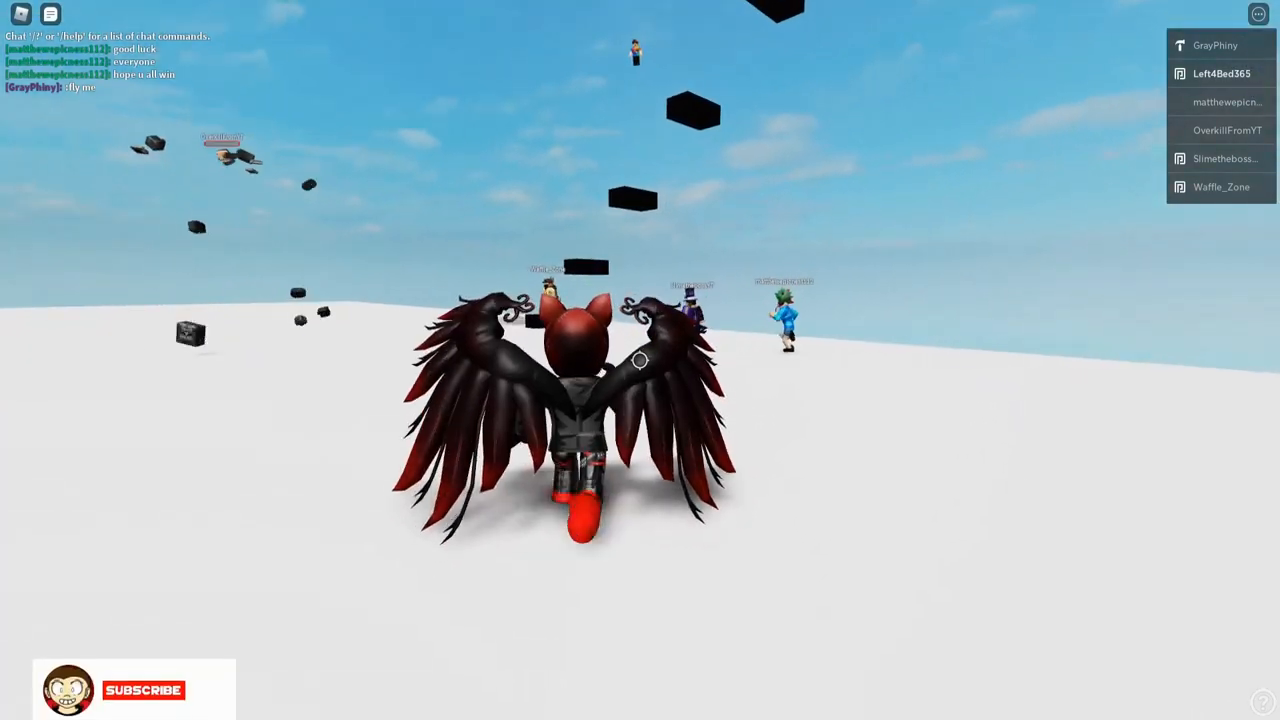
scroll(640, 360, up, 5)
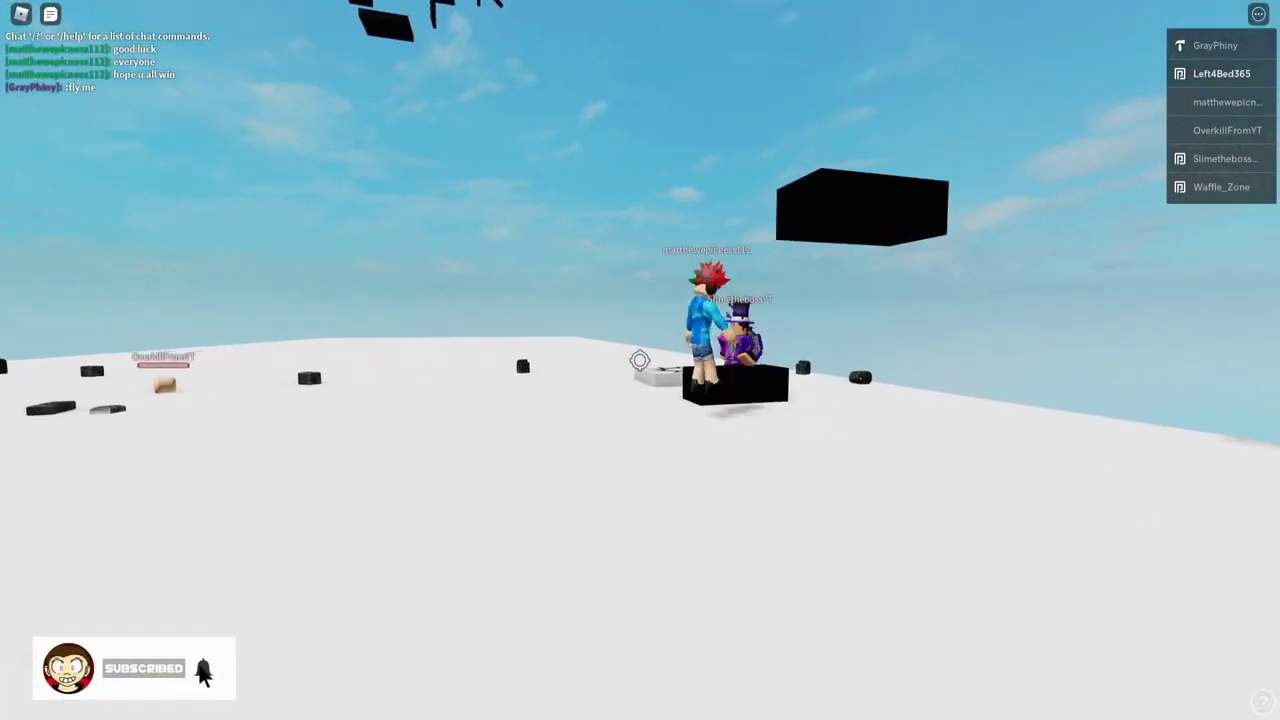
scroll(640, 360, down, 5)
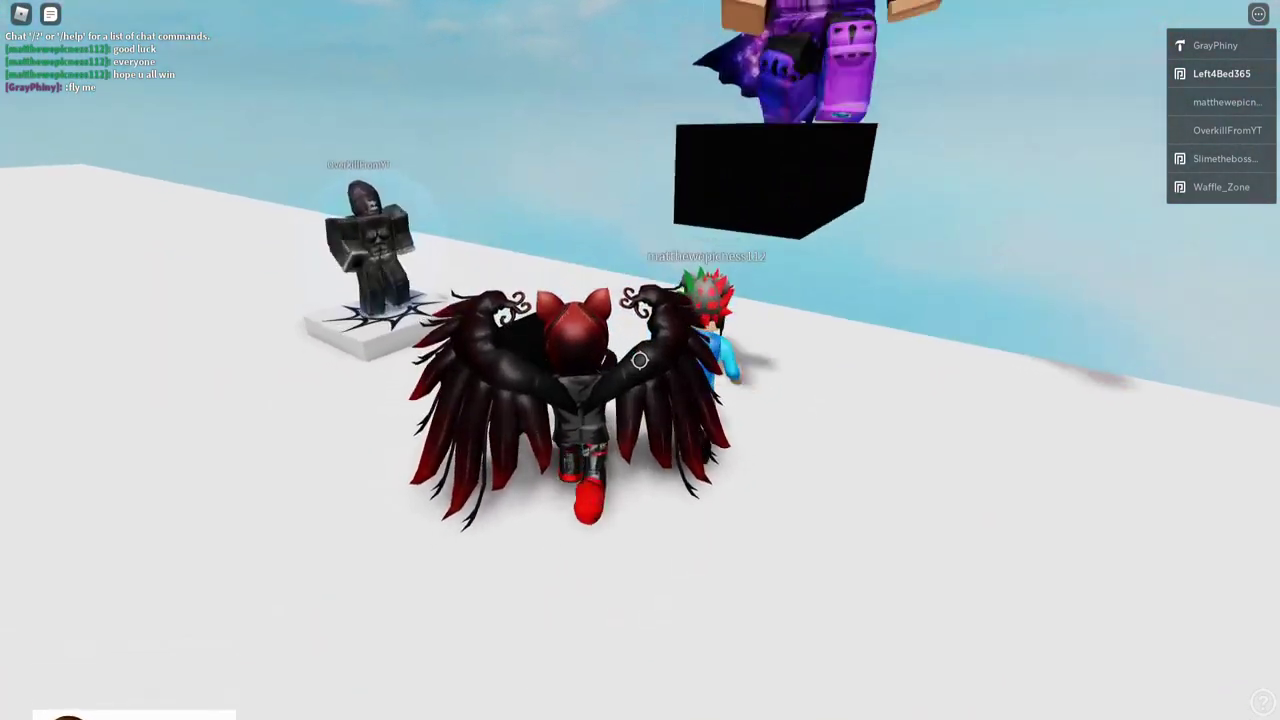
drag(640, 360, 640, 200)
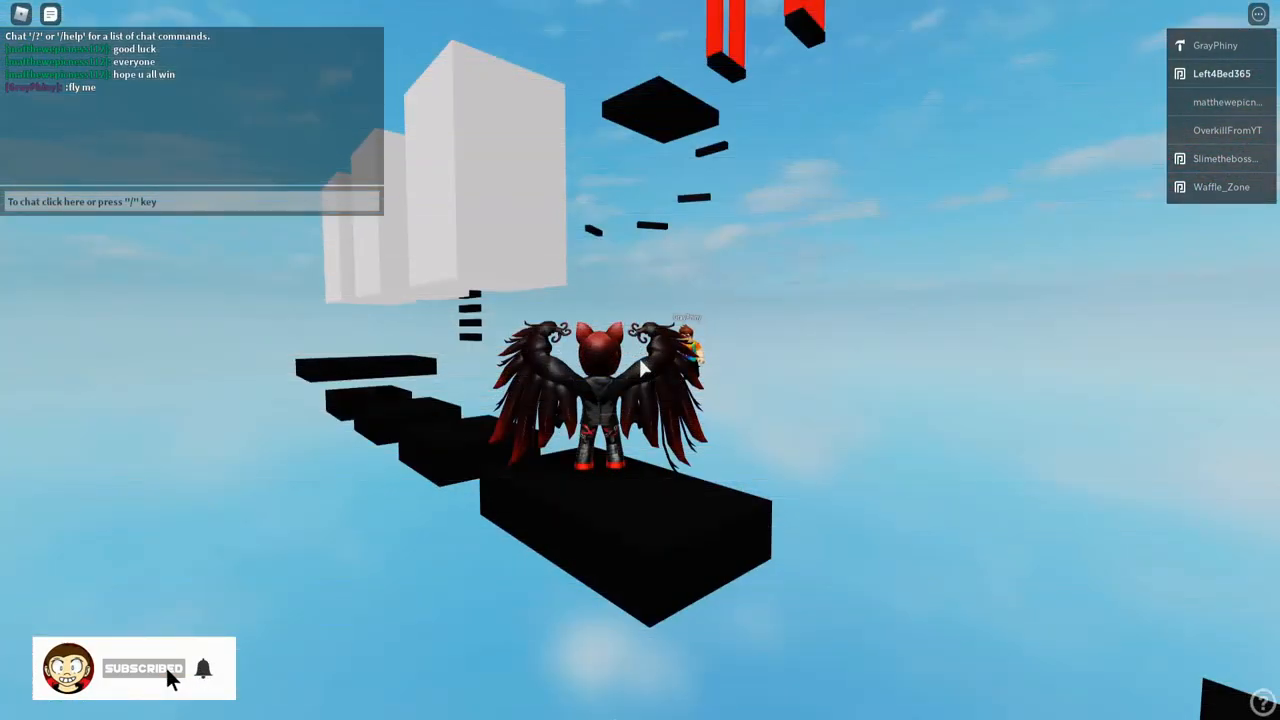
drag(645, 368, 700, 368)
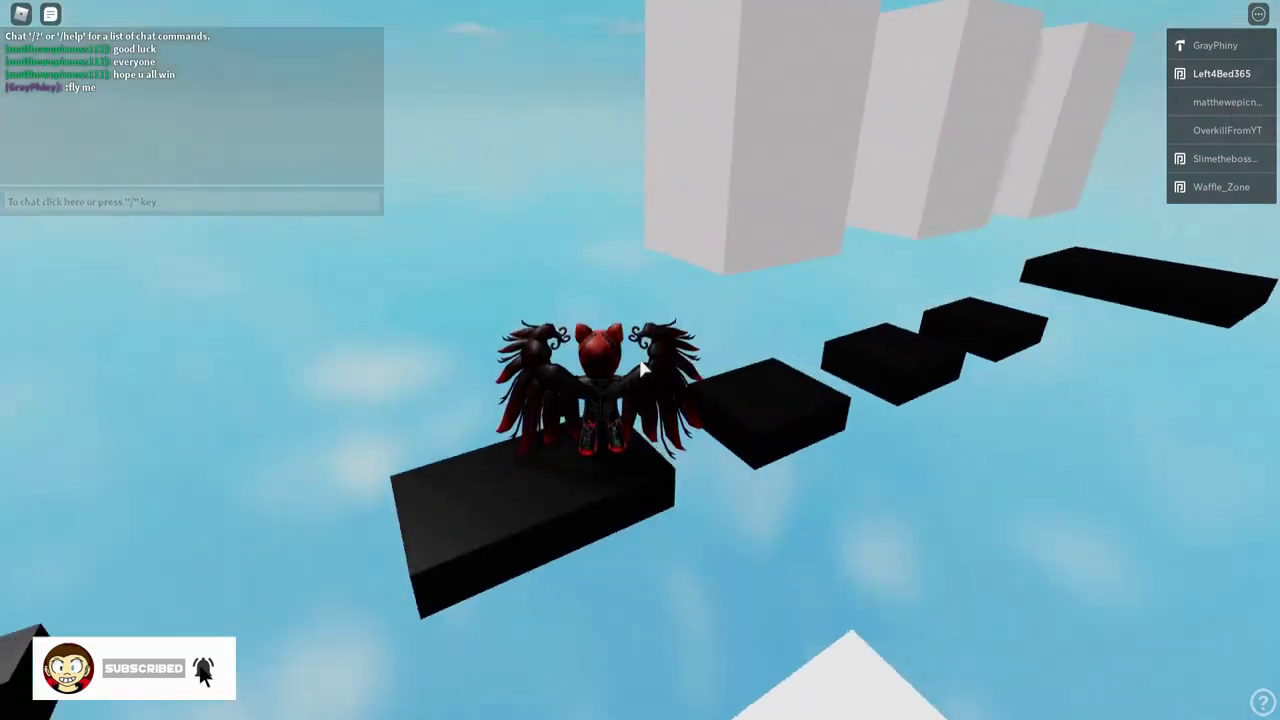
scroll(645, 368, down, 5)
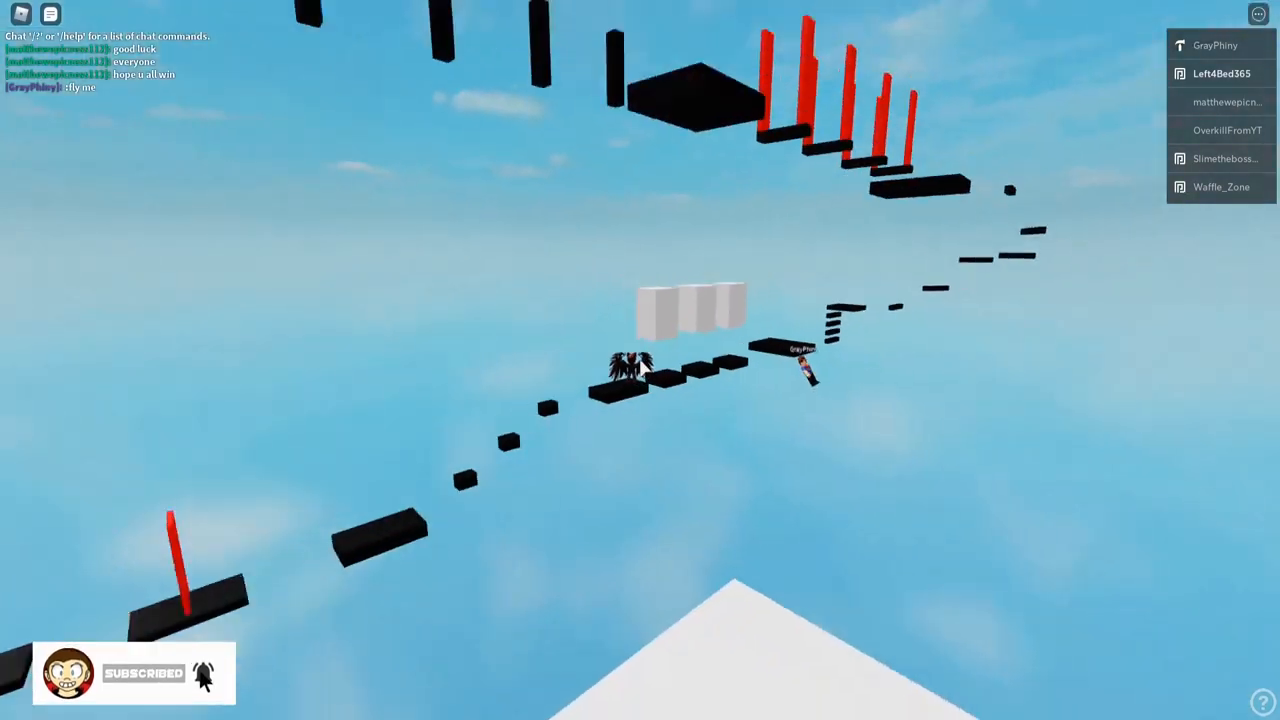
scroll(645, 368, down, 2)
scroll(645, 368, up, 10)
drag(645, 368, 645, 368)
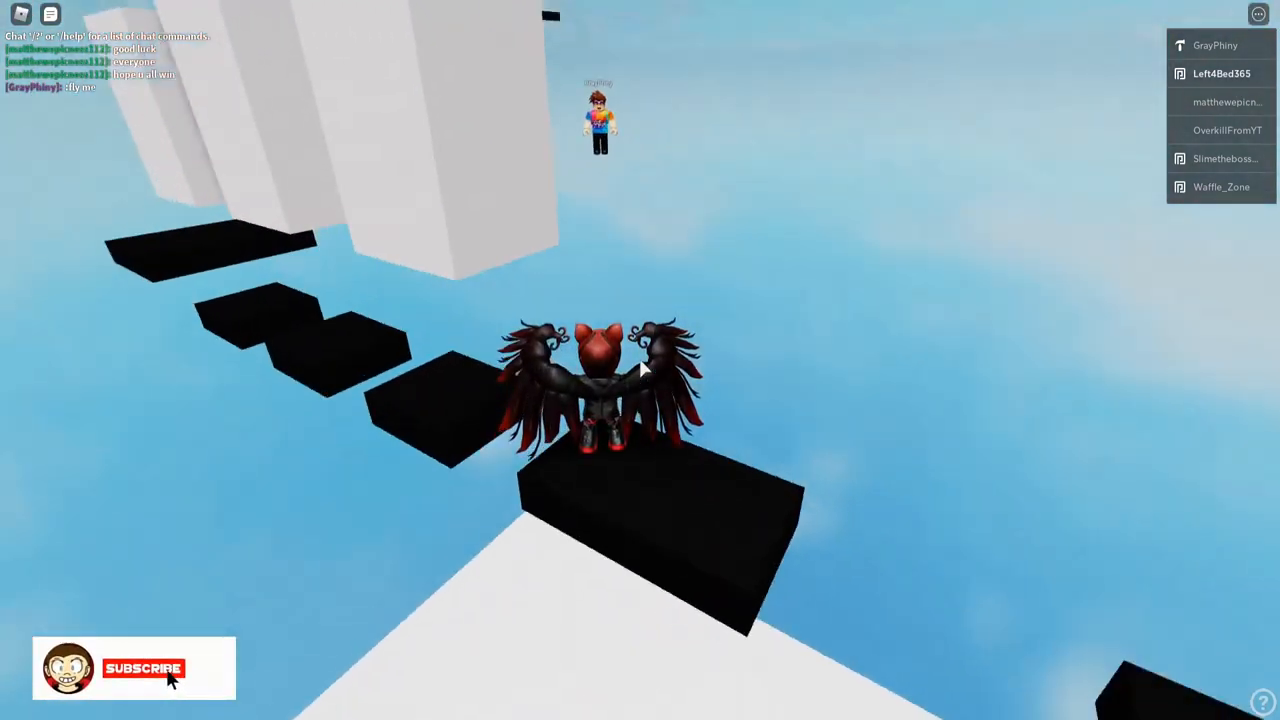
scroll(645, 368, down, 5)
scroll(645, 368, down, 5)
scroll(645, 368, down, 5)
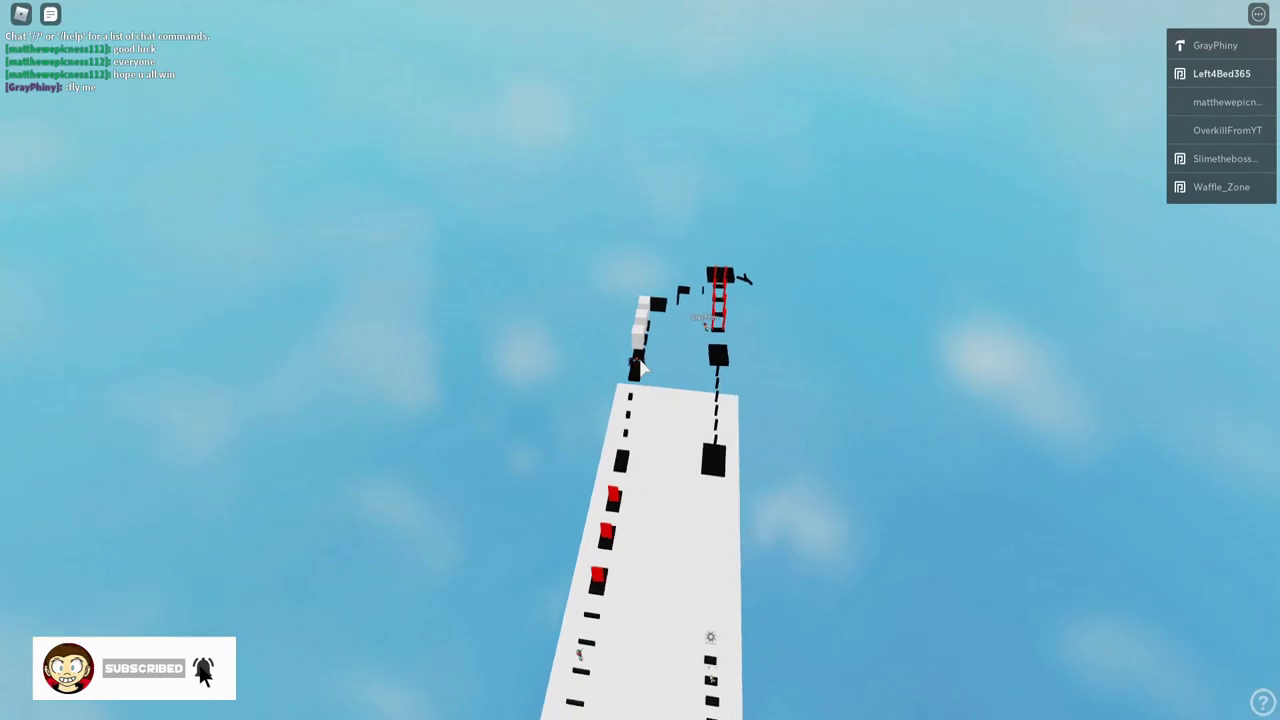
scroll(645, 368, up, 5)
scroll(645, 368, up, 5)
scroll(645, 368, up, 5)
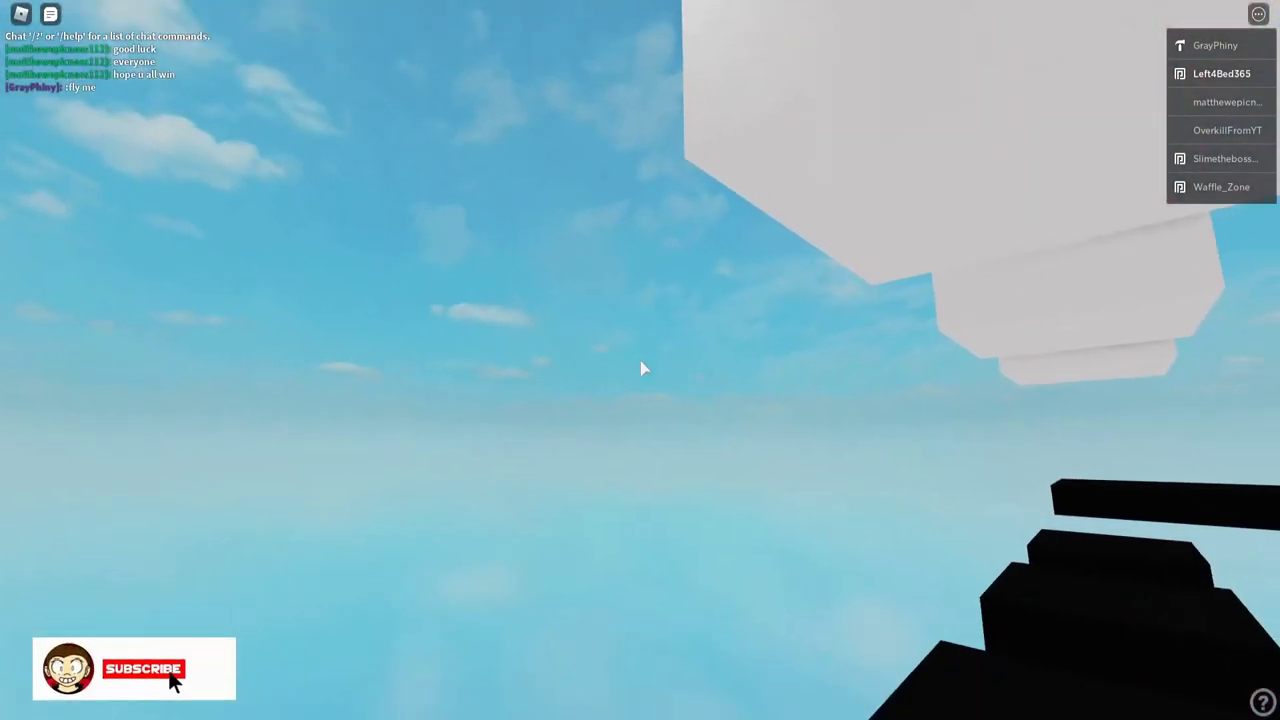
scroll(643, 368, down, 5)
drag(643, 368, 643, 368)
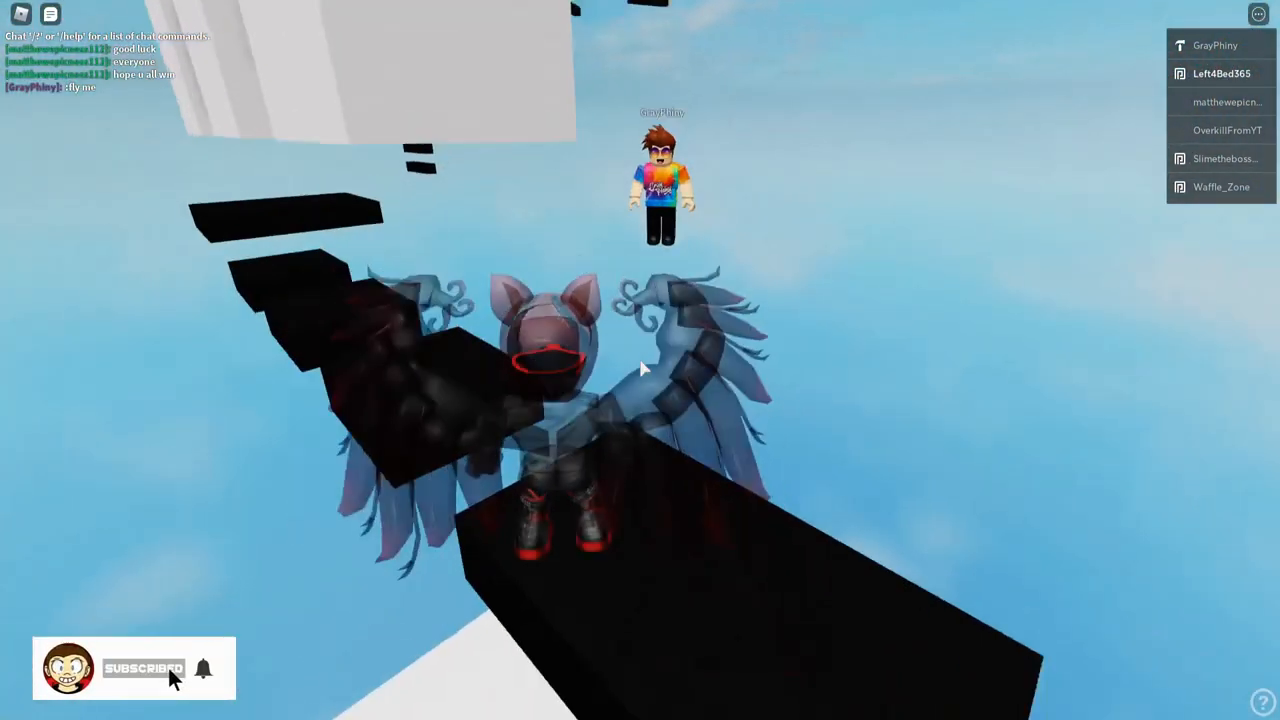
scroll(643, 368, down, 5)
scroll(643, 368, down, 5)
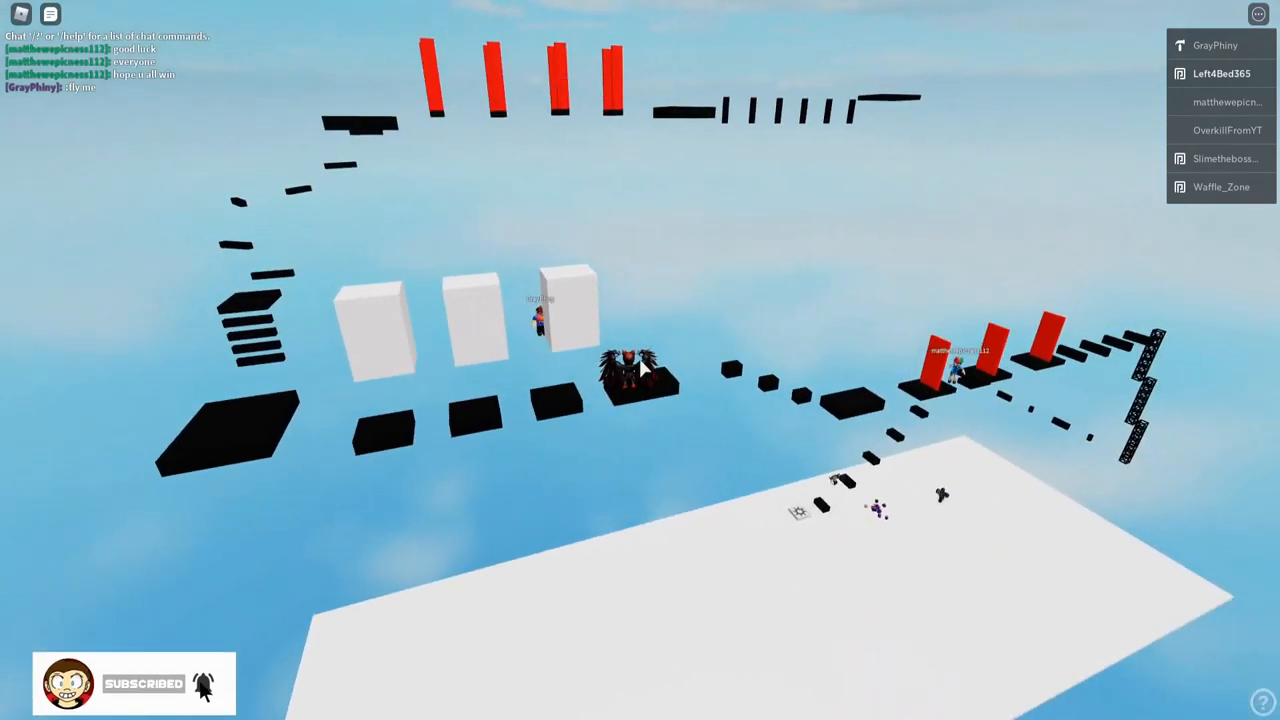
drag(643, 368, 643, 368)
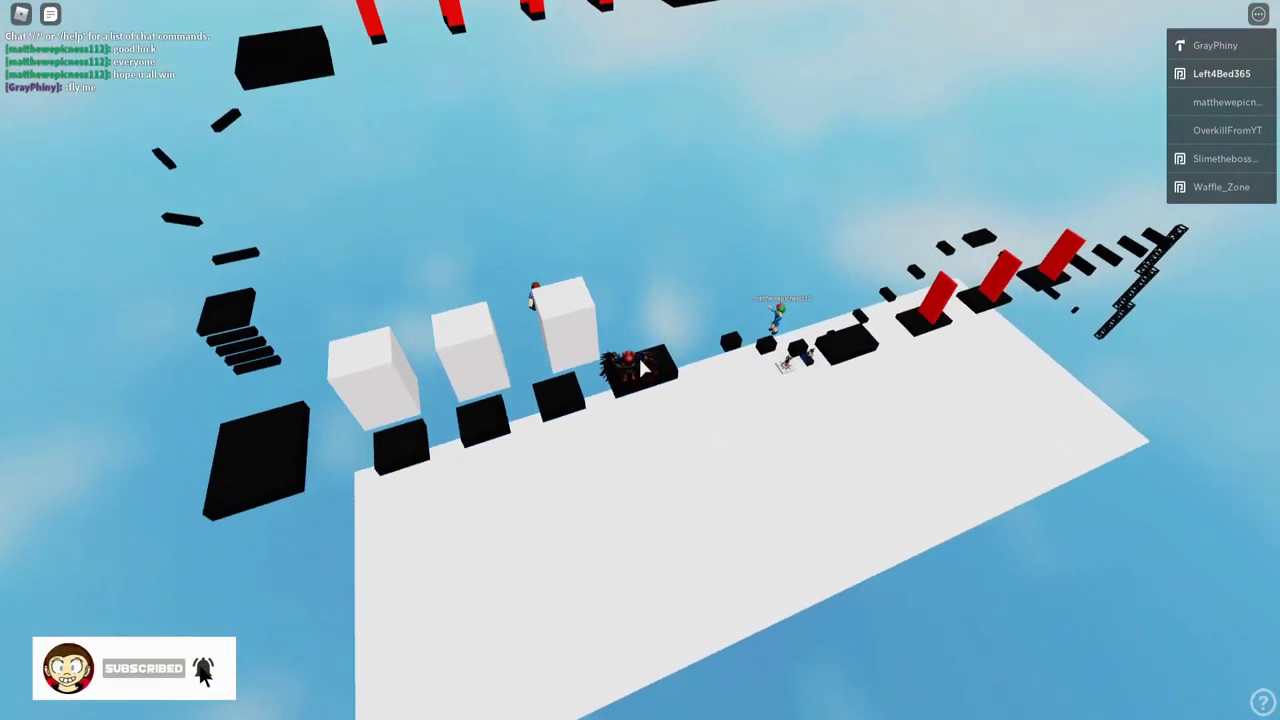
scroll(638, 355, up, 5)
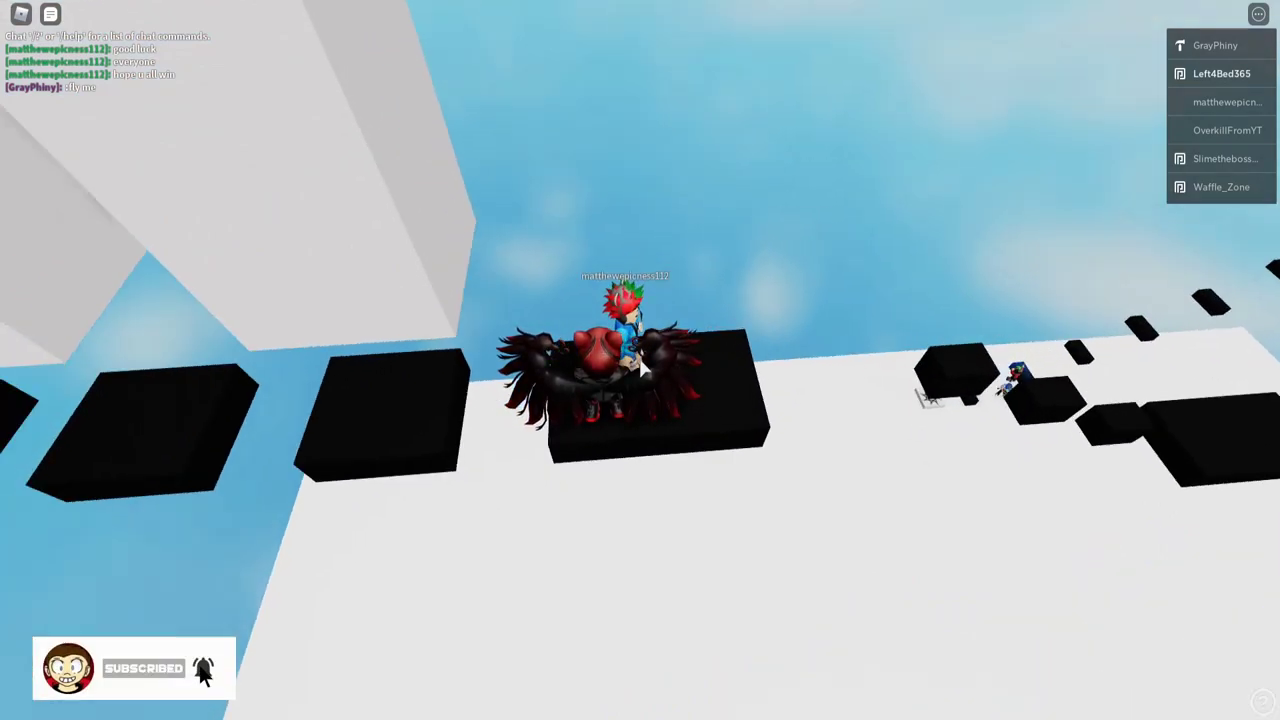
drag(638, 355, 600, 360)
- Jump the avatar across the black platforms onto the white one toward the red obstacles
key(w)
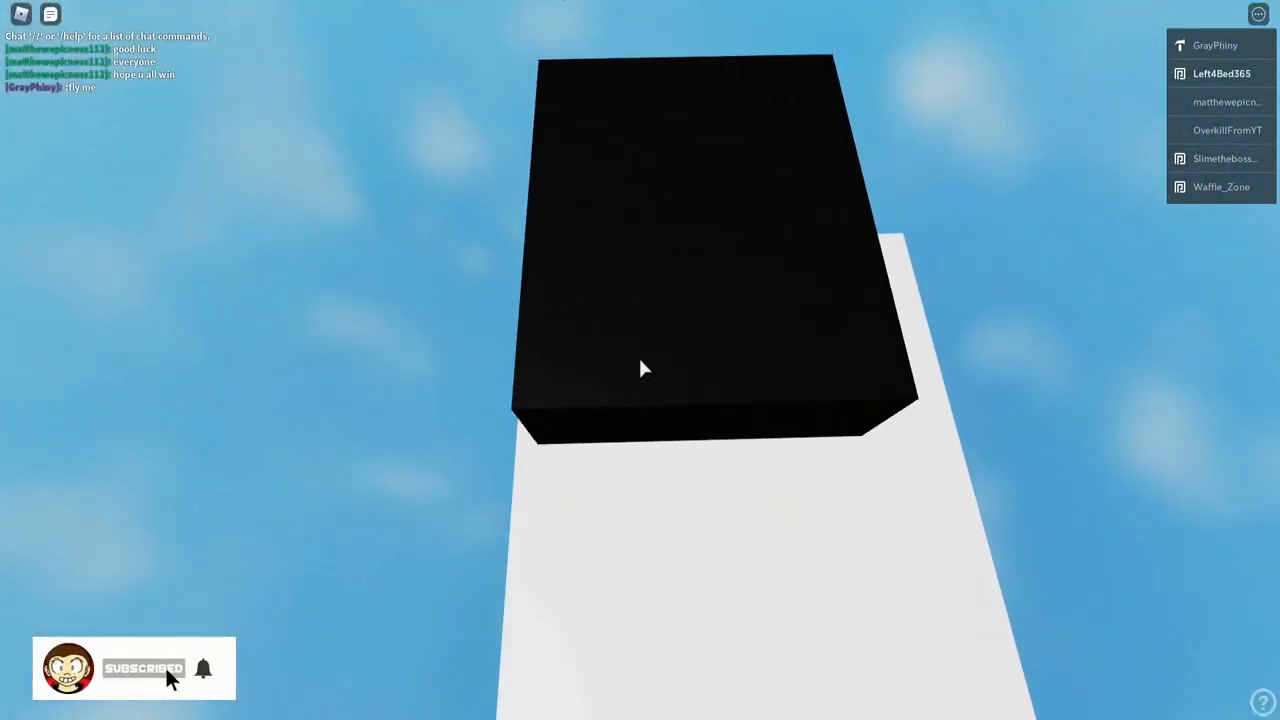
drag(640, 368, 640, 368)
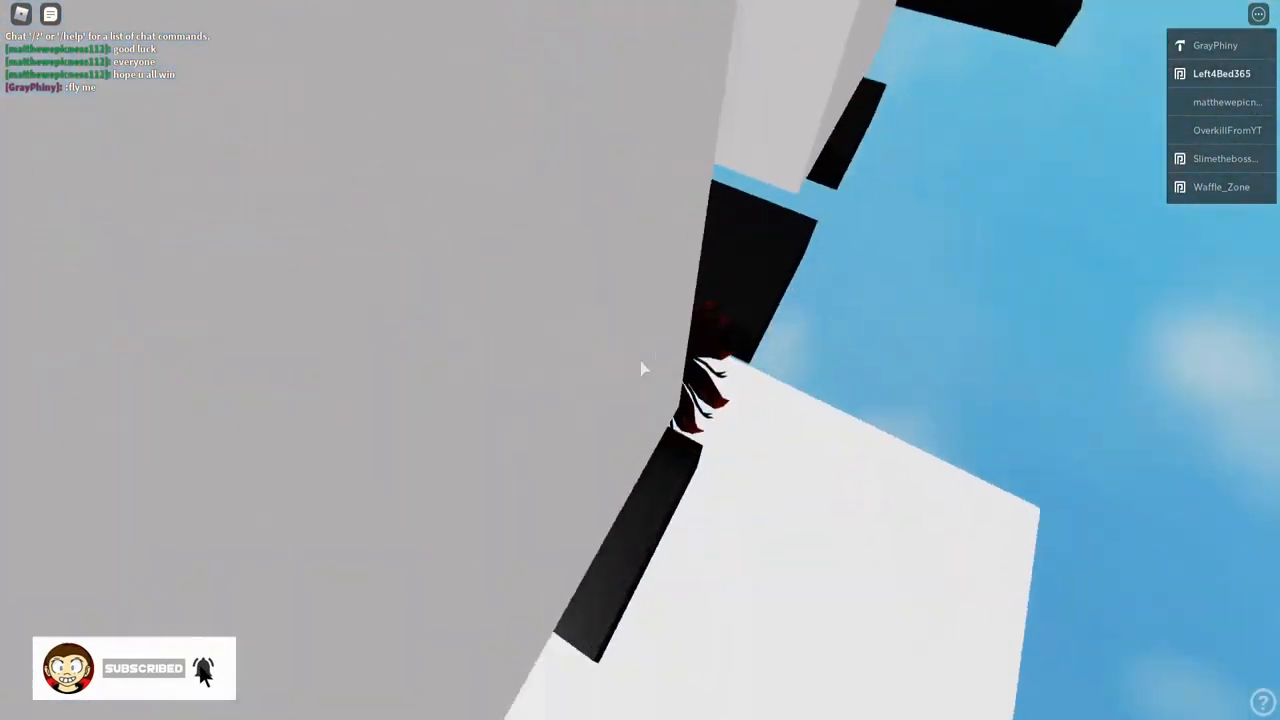
key(w)
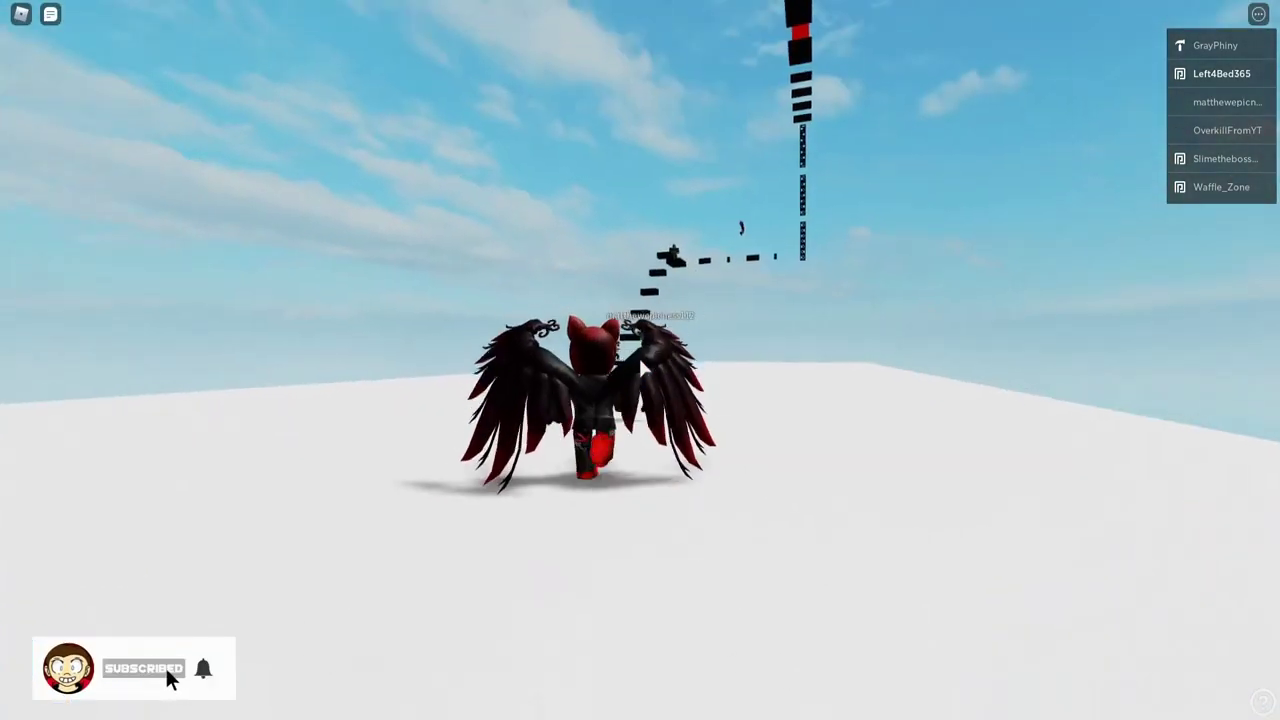
key(w)
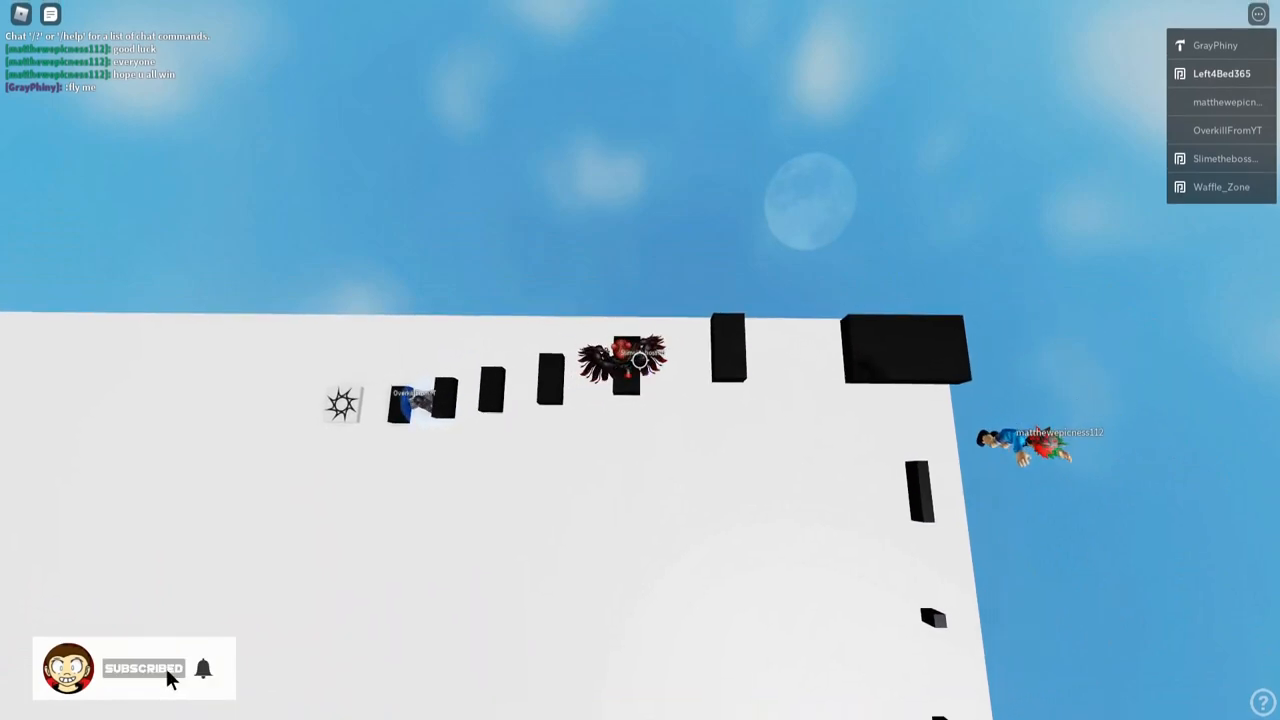
drag(640, 360, 640, 360)
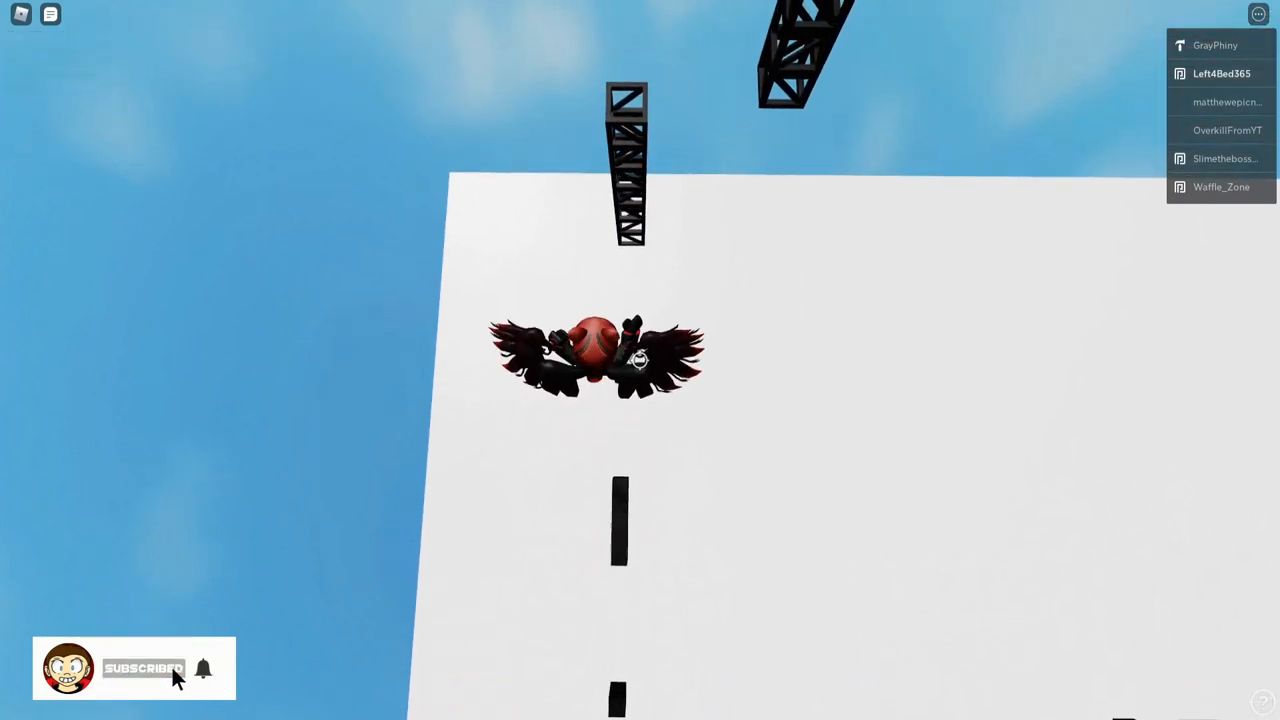
drag(640, 360, 640, 360)
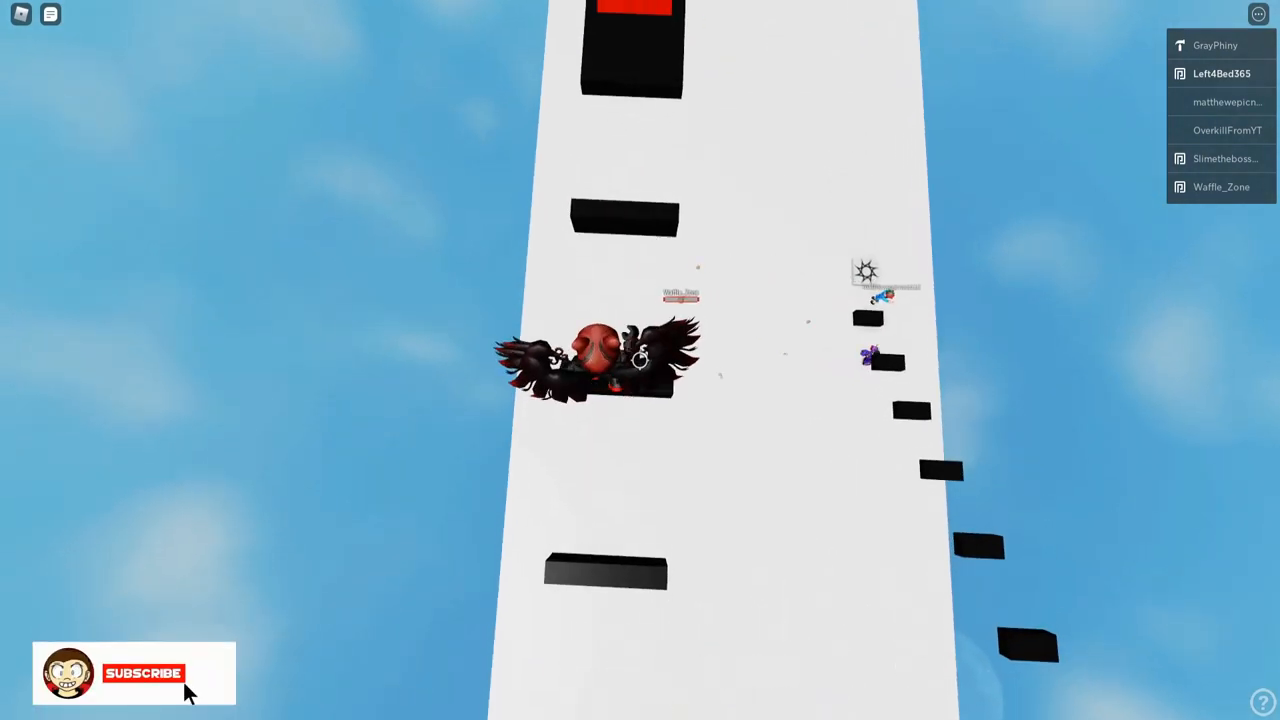
drag(640, 360, 640, 360)
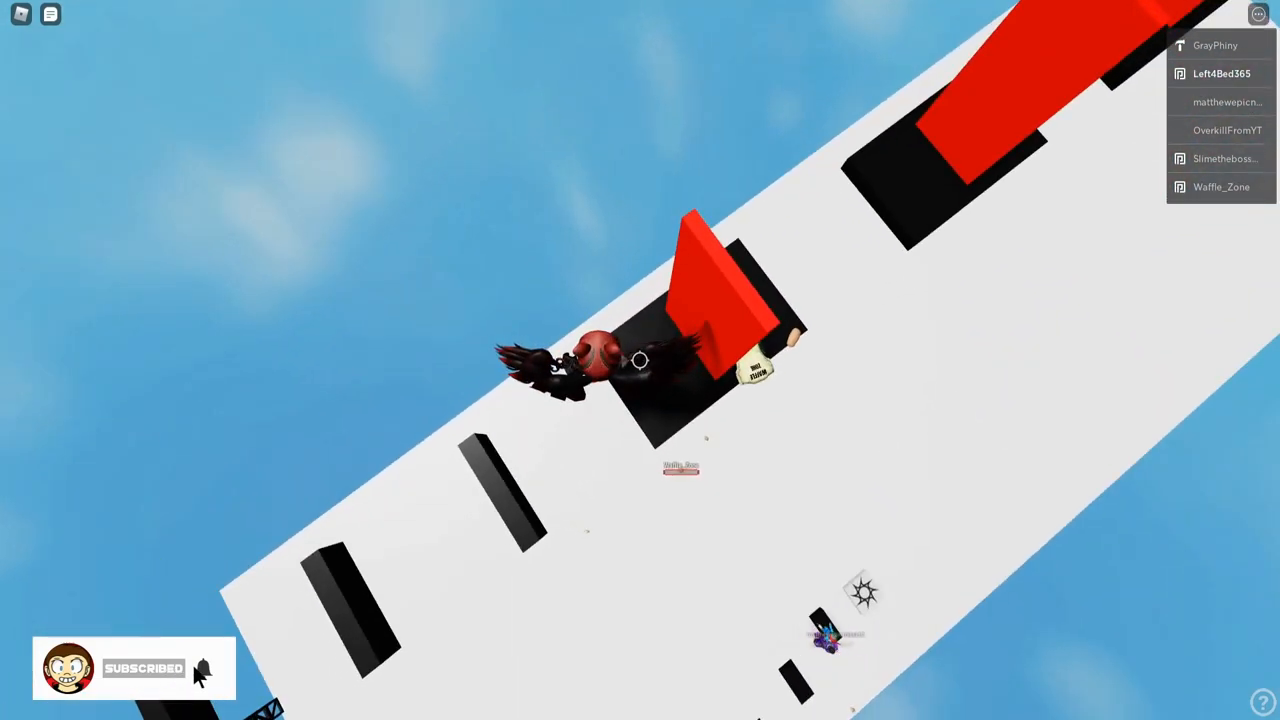
scroll(640, 360, down, 8)
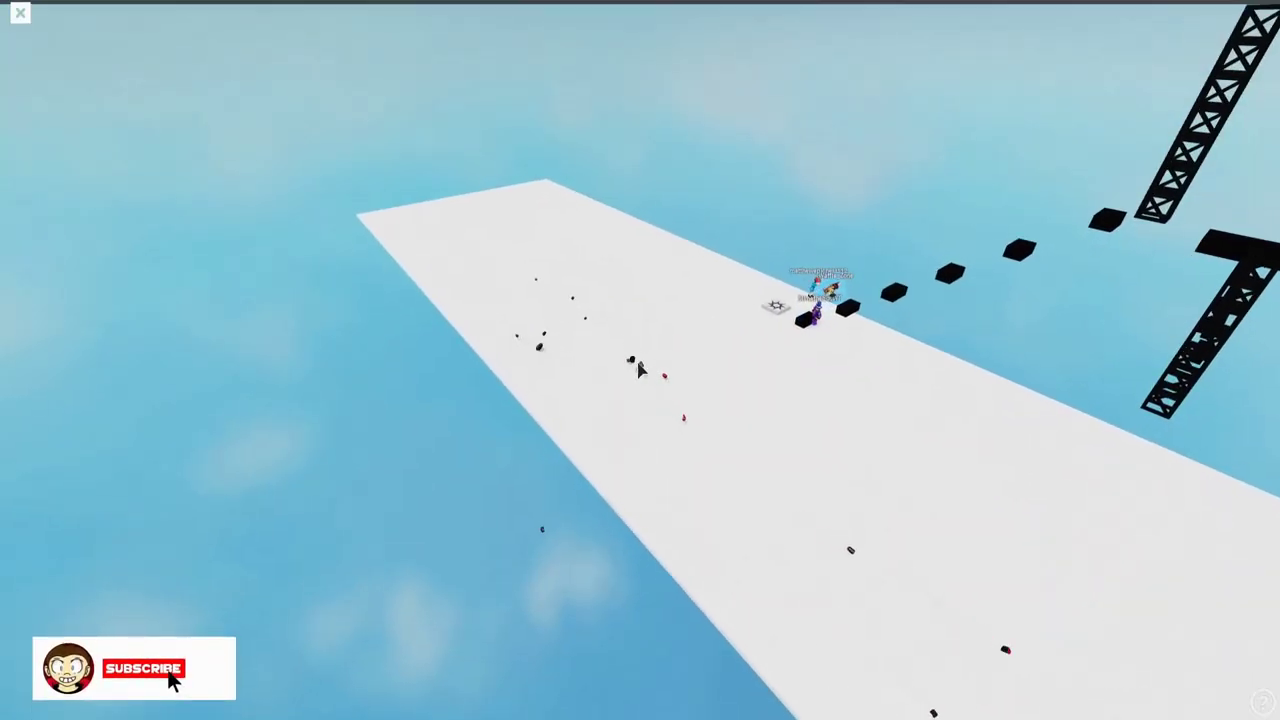
- Pause the game with Escape and switch to the Settings screen
key(Escape)
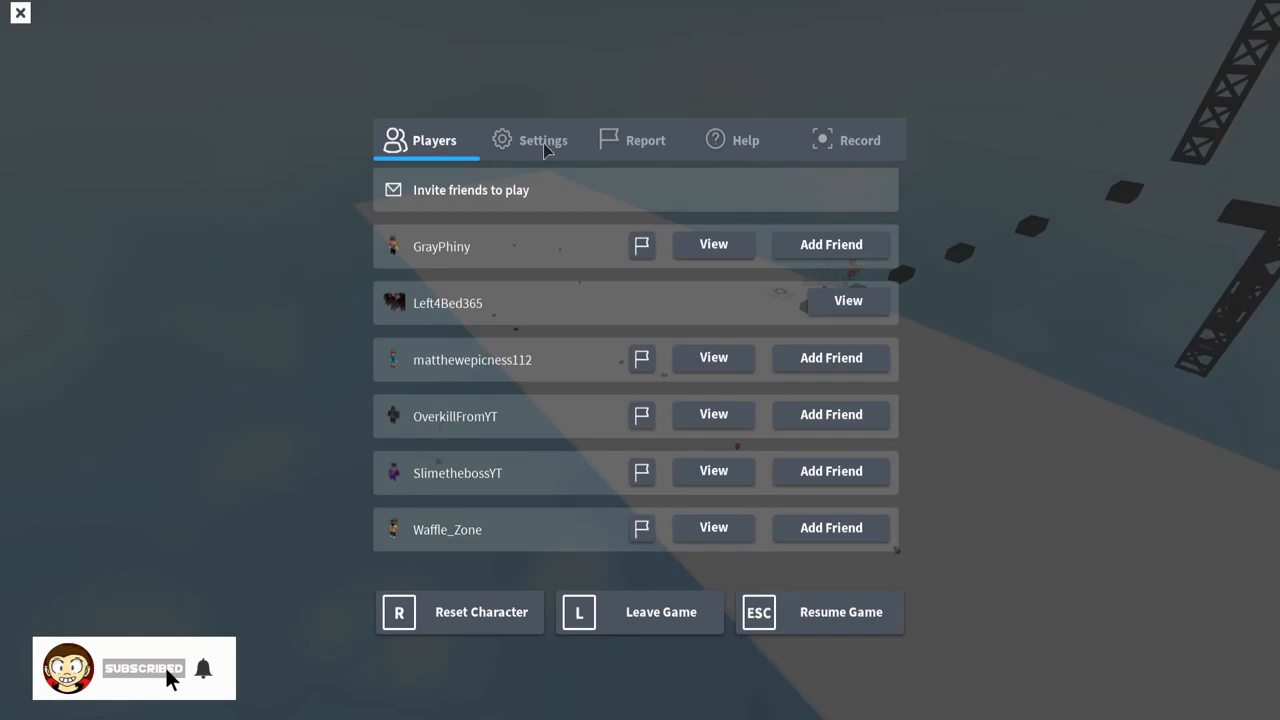
click(543, 143)
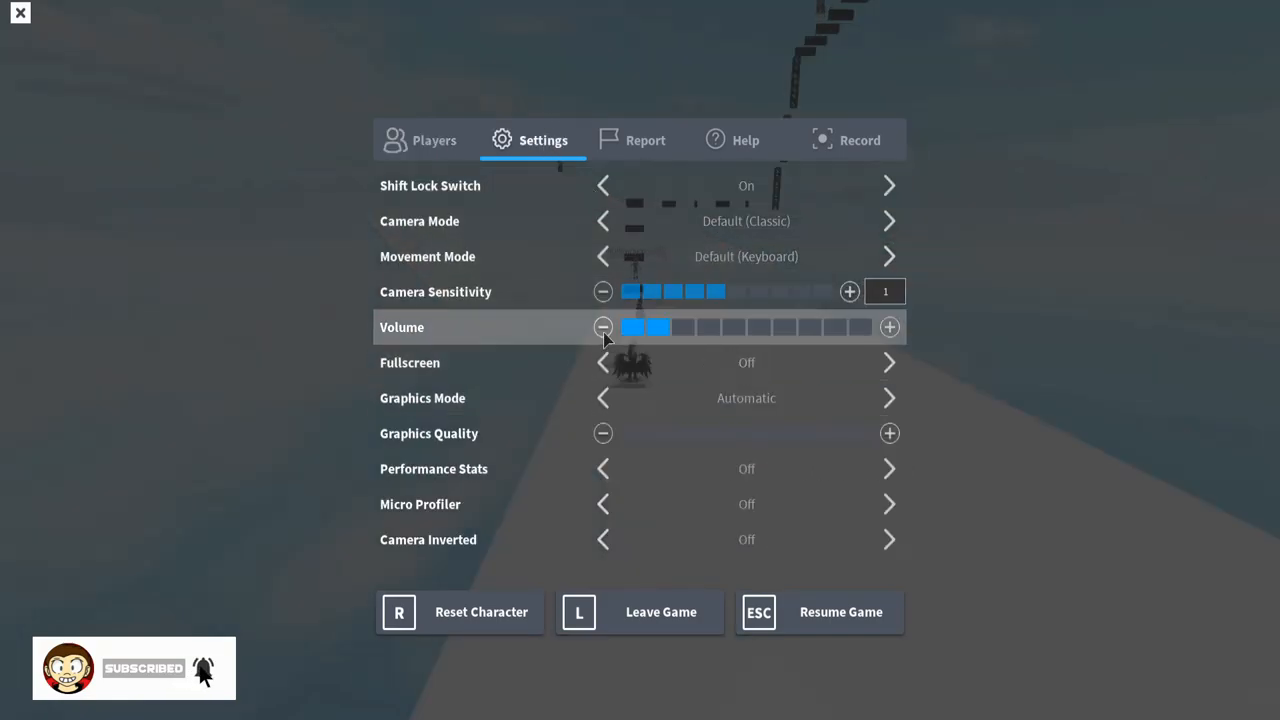
- Close the menu to resume play and move the avatar forward up the black blocks
click(603, 188)
key(Escape)
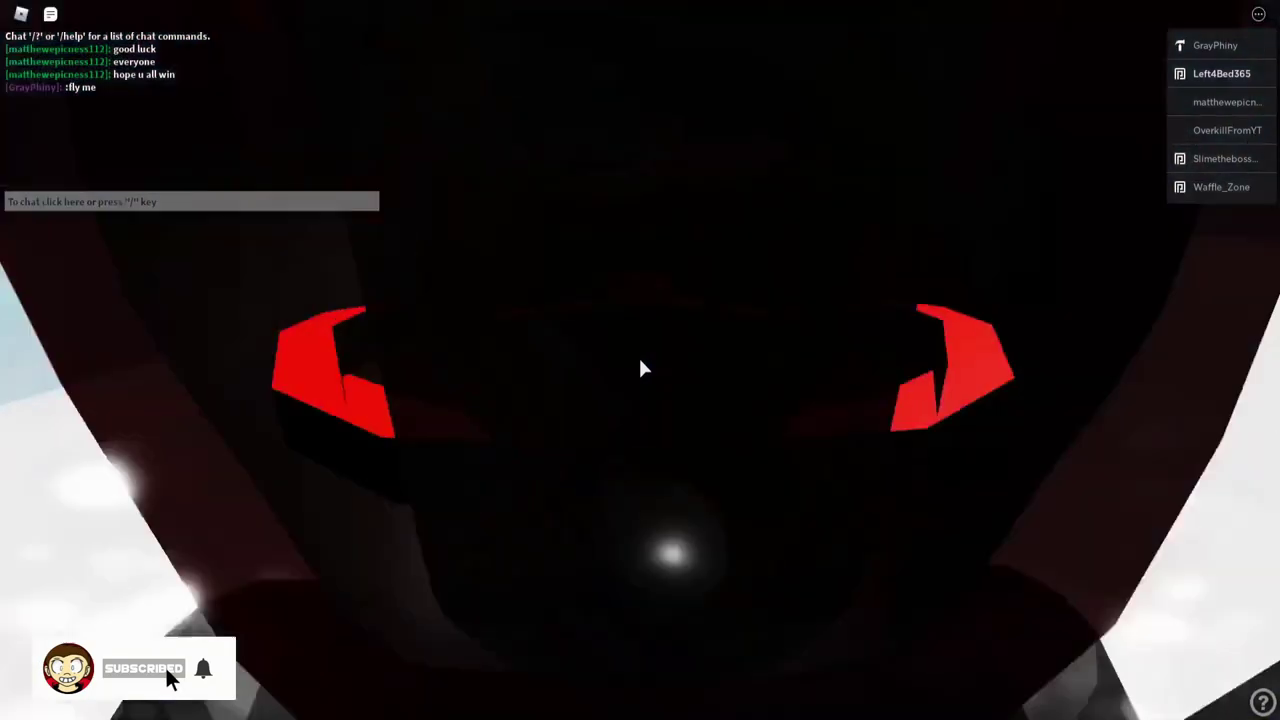
scroll(638, 355, down, 10)
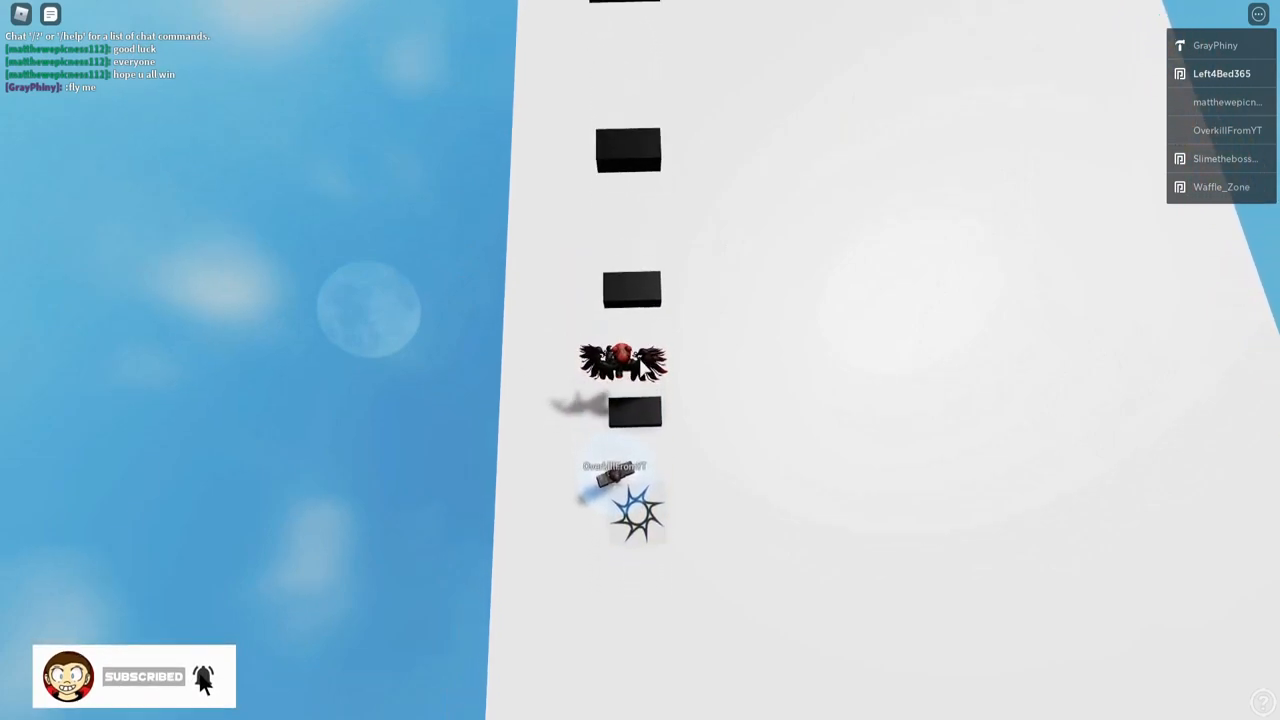
key(w)
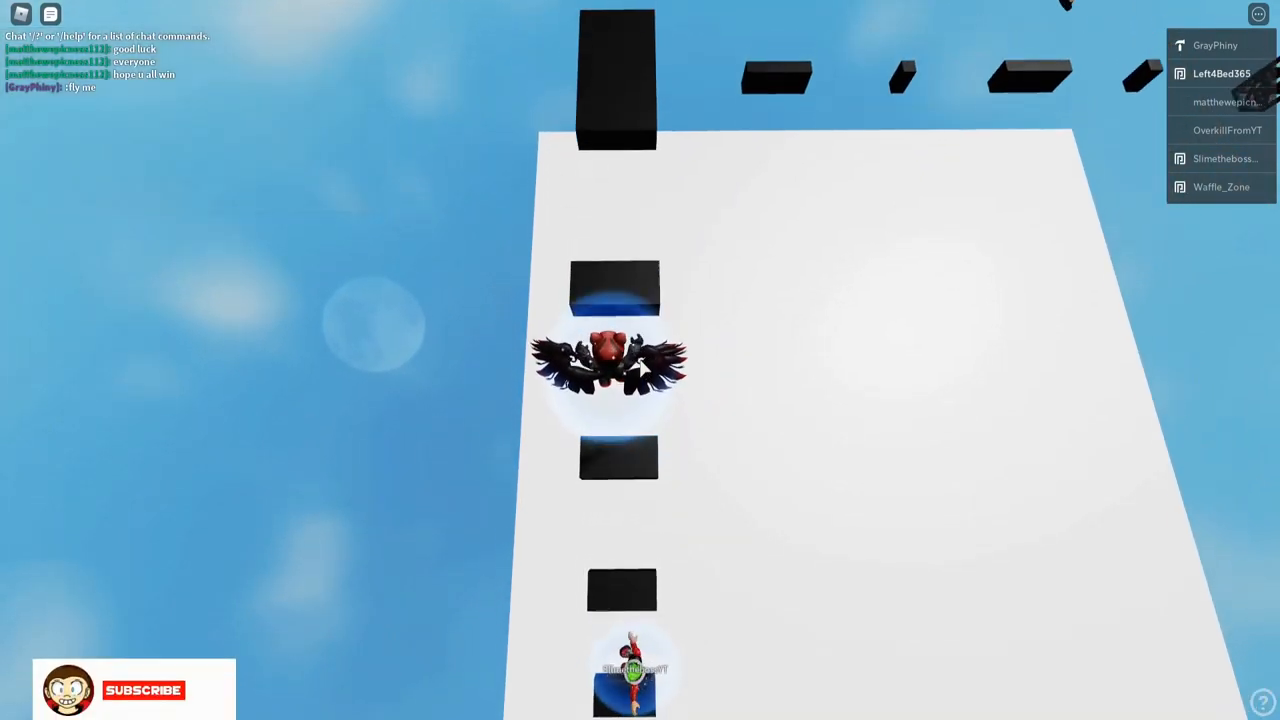
- Orbit the camera around the avatar to view the tower and red obstacle blocks
drag(640, 370, 645, 368)
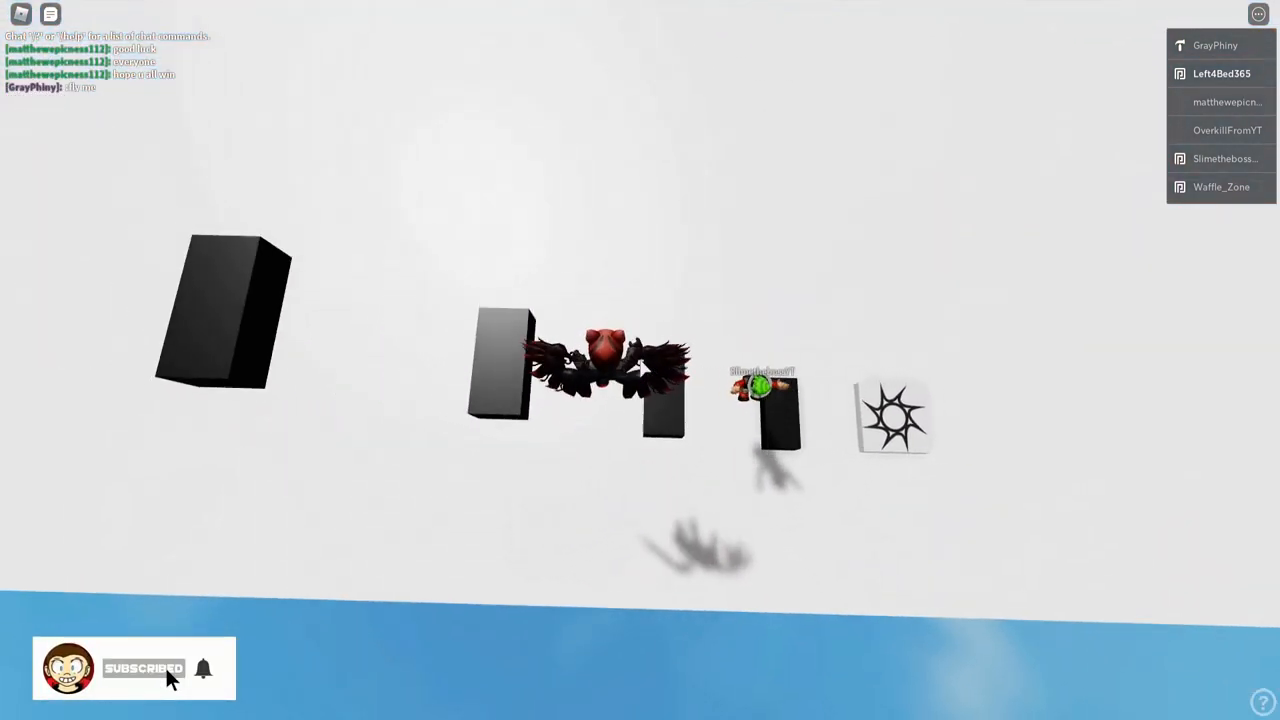
drag(645, 368, 645, 368)
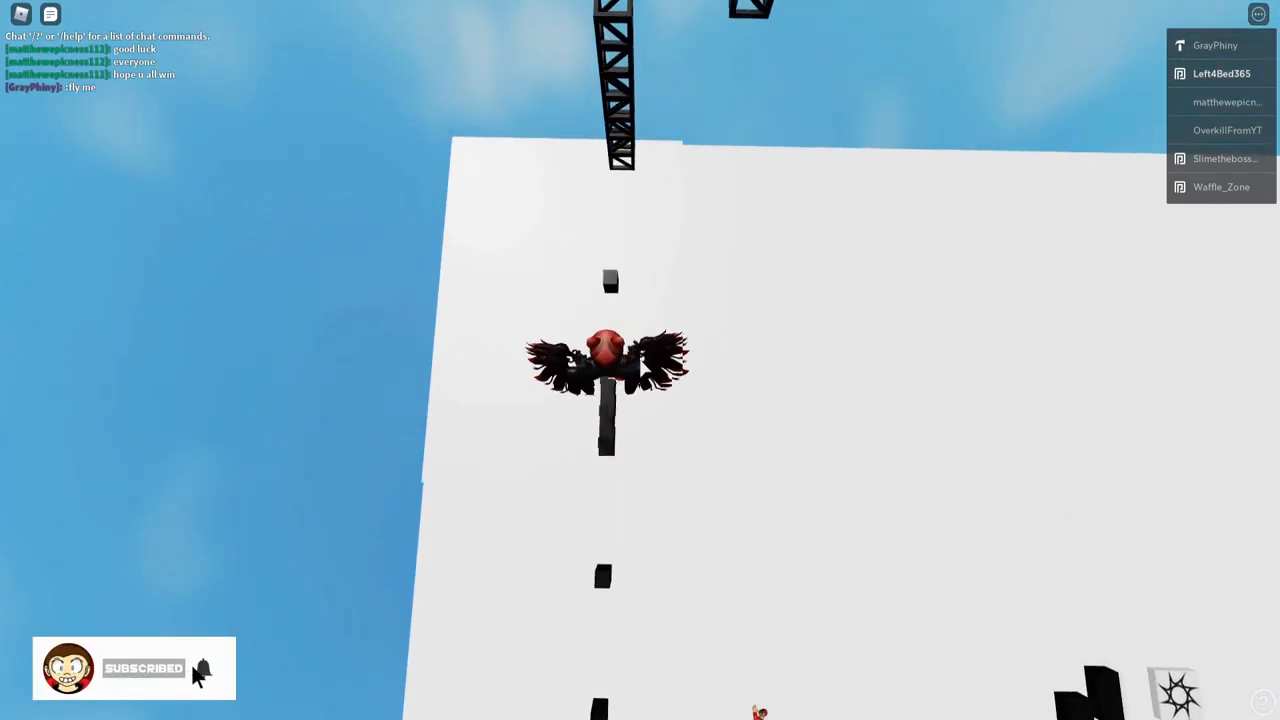
drag(642, 368, 645, 368)
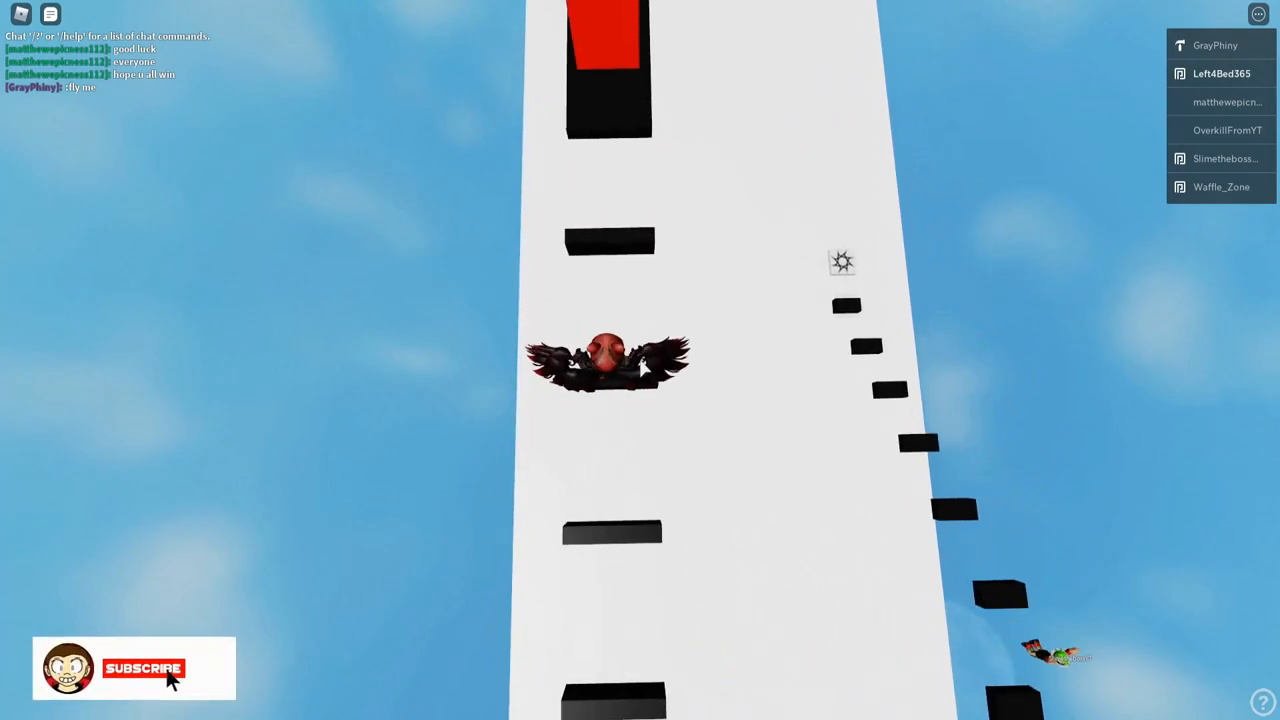
drag(642, 370, 645, 368)
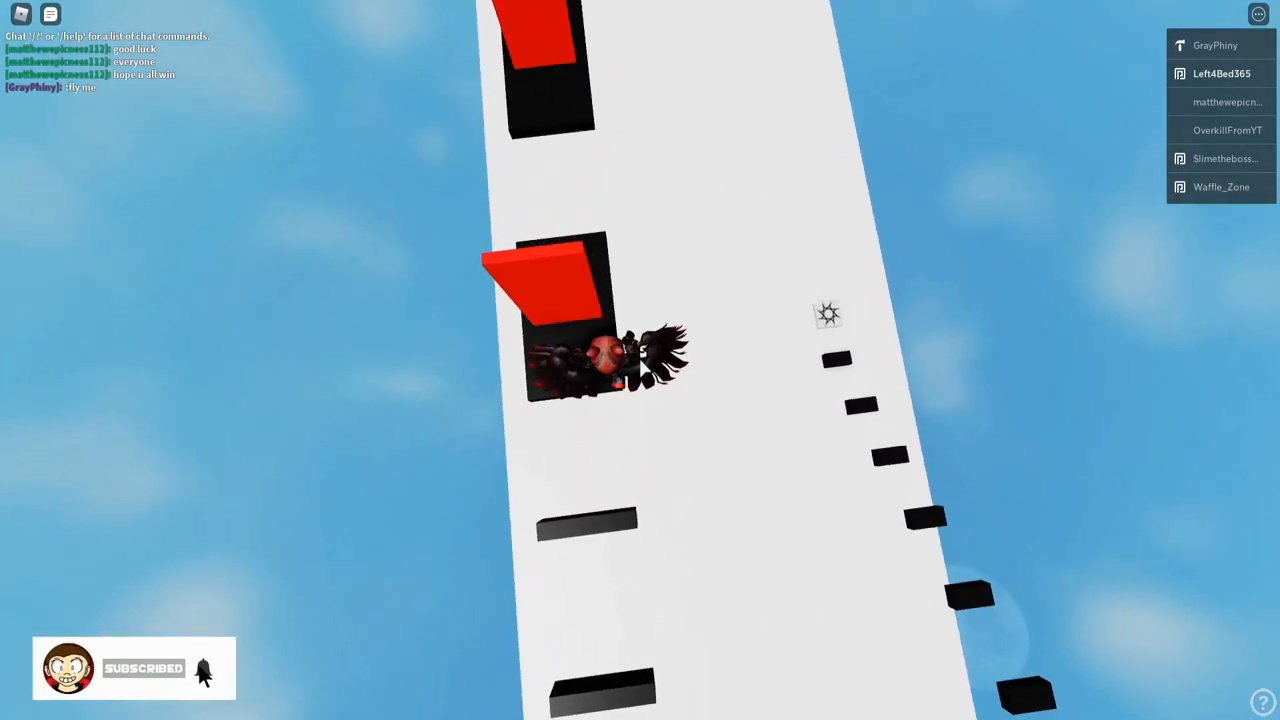
right_click(643, 370)
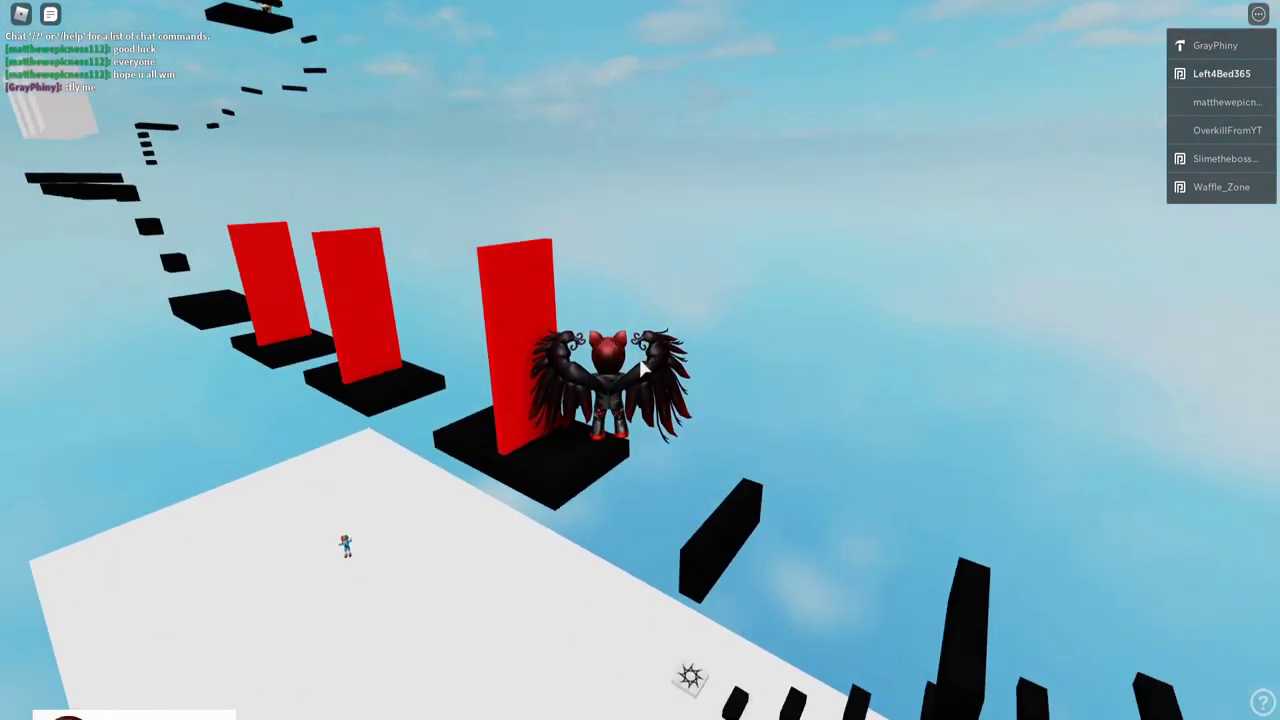
drag(643, 370, 640, 365)
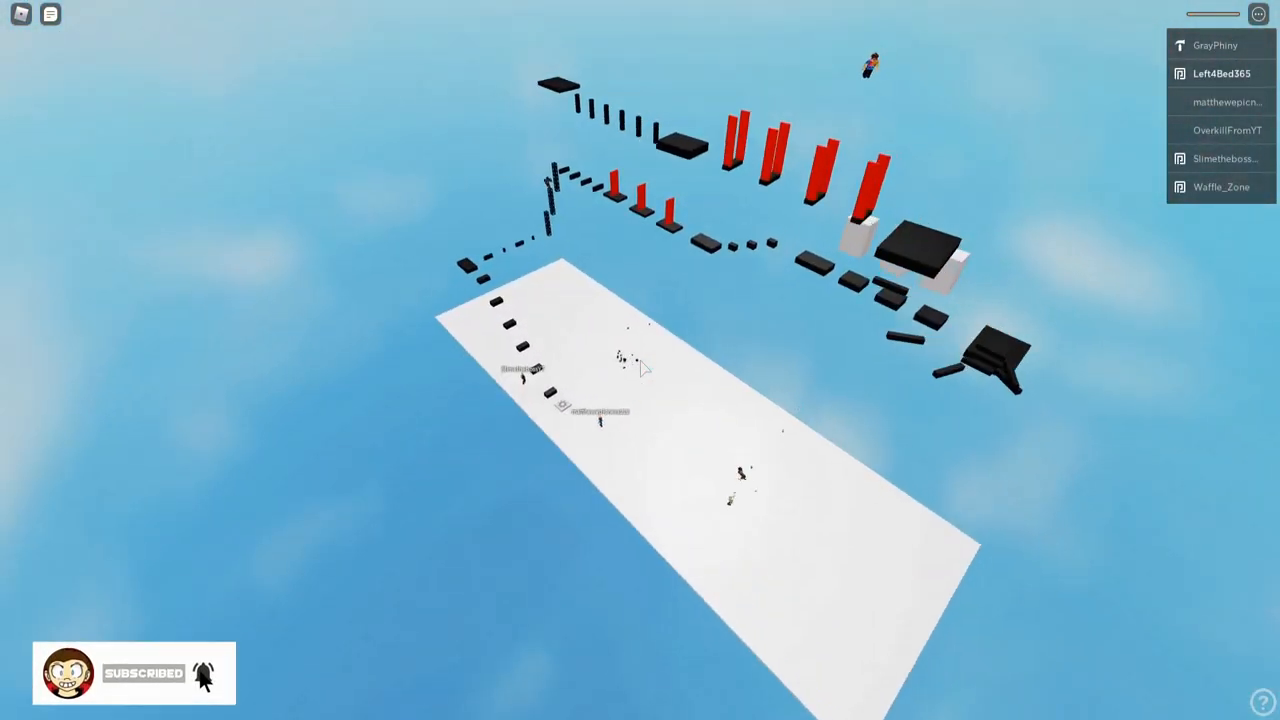
scroll(640, 365, up, 8)
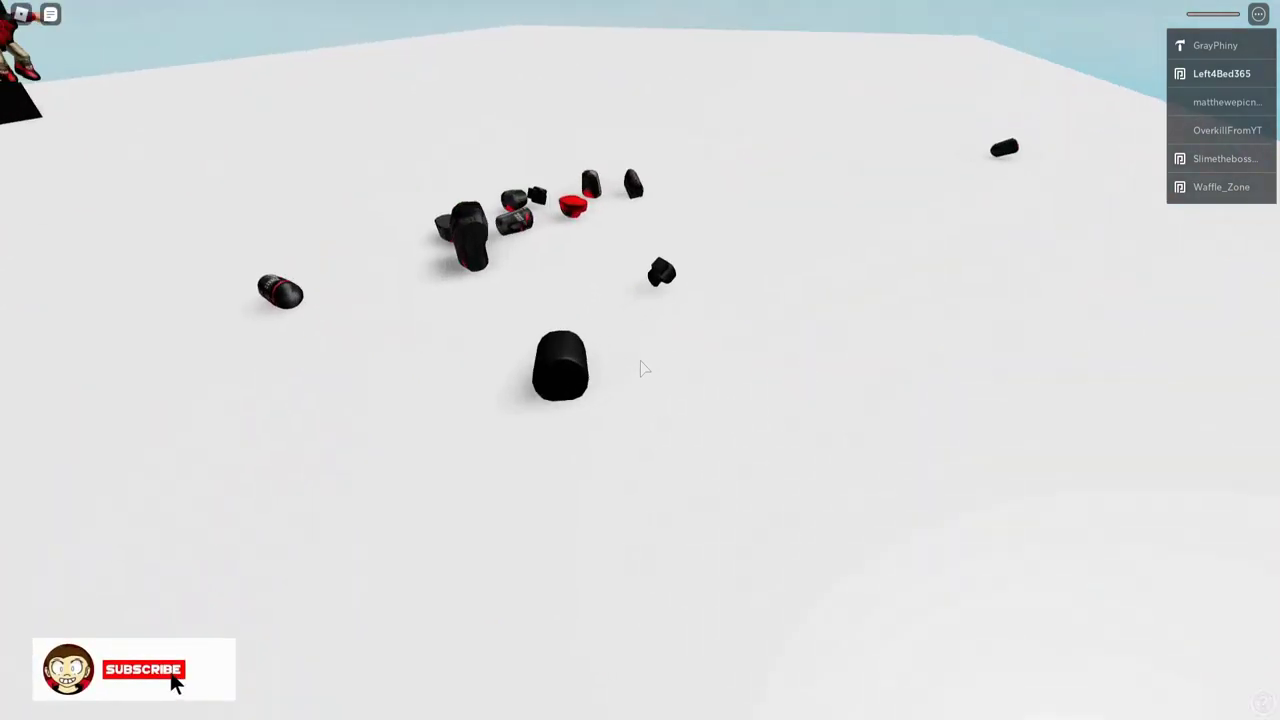
- Move the avatar off the black blocks and run it forward across the white platform
drag(640, 368, 638, 355)
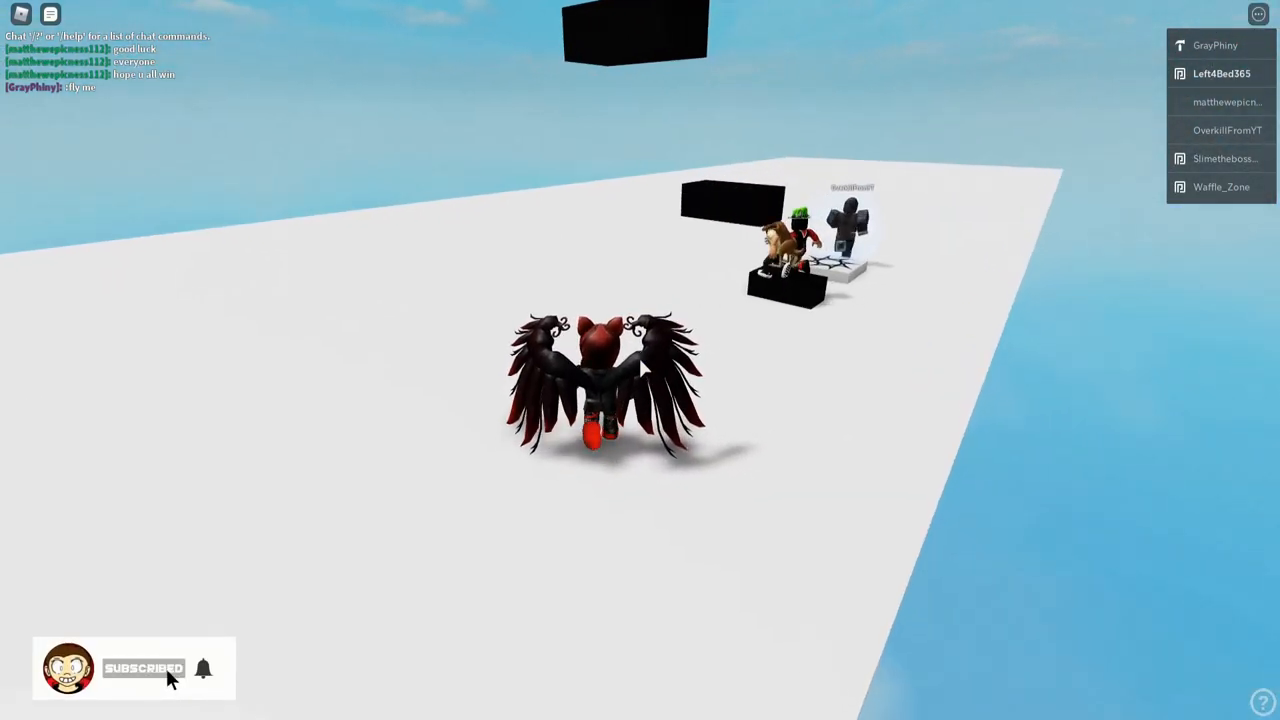
drag(643, 368, 643, 368)
key(w)
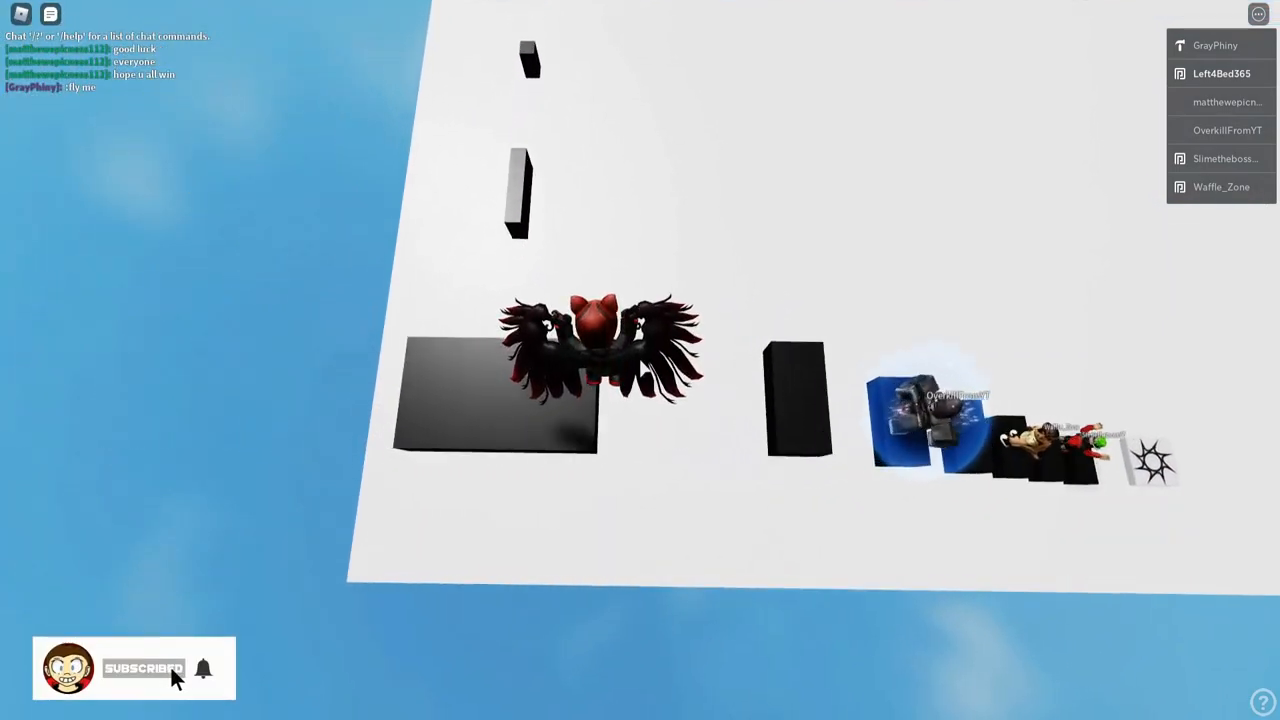
key(w)
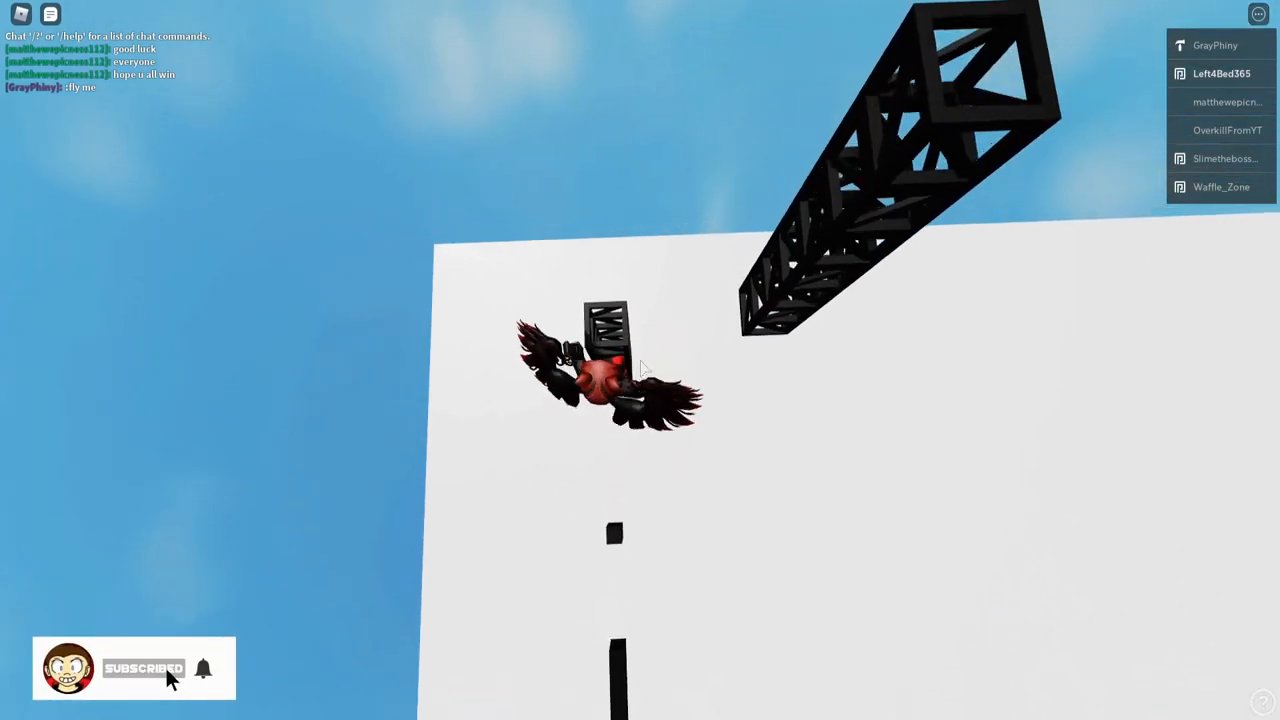
drag(643, 368, 643, 368)
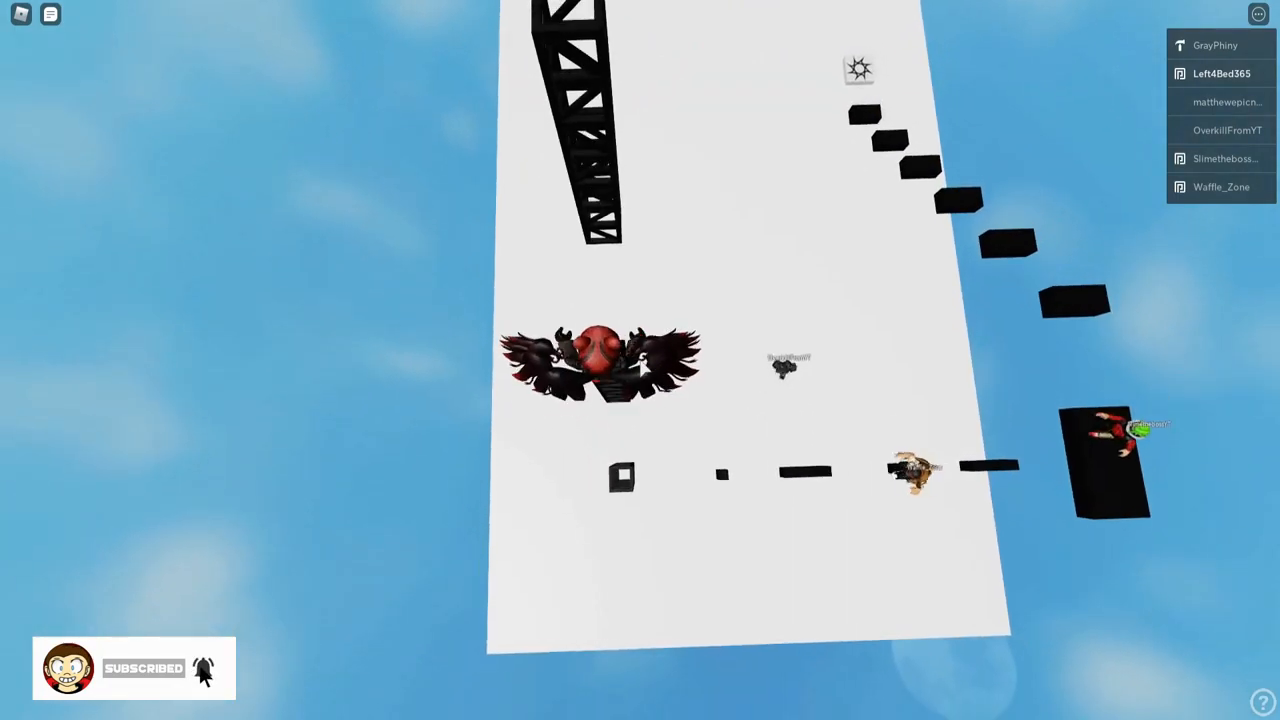
key(w)
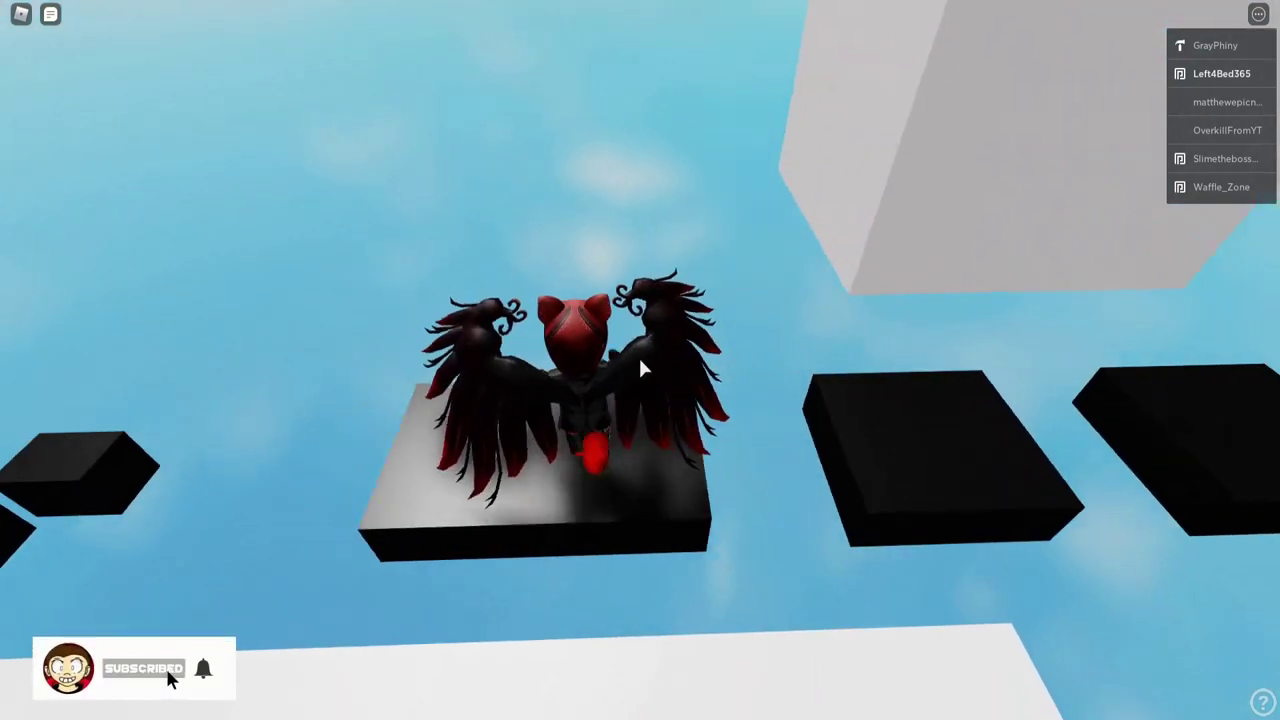
scroll(640, 368, up, 5)
scroll(640, 368, down, 5)
key(w)
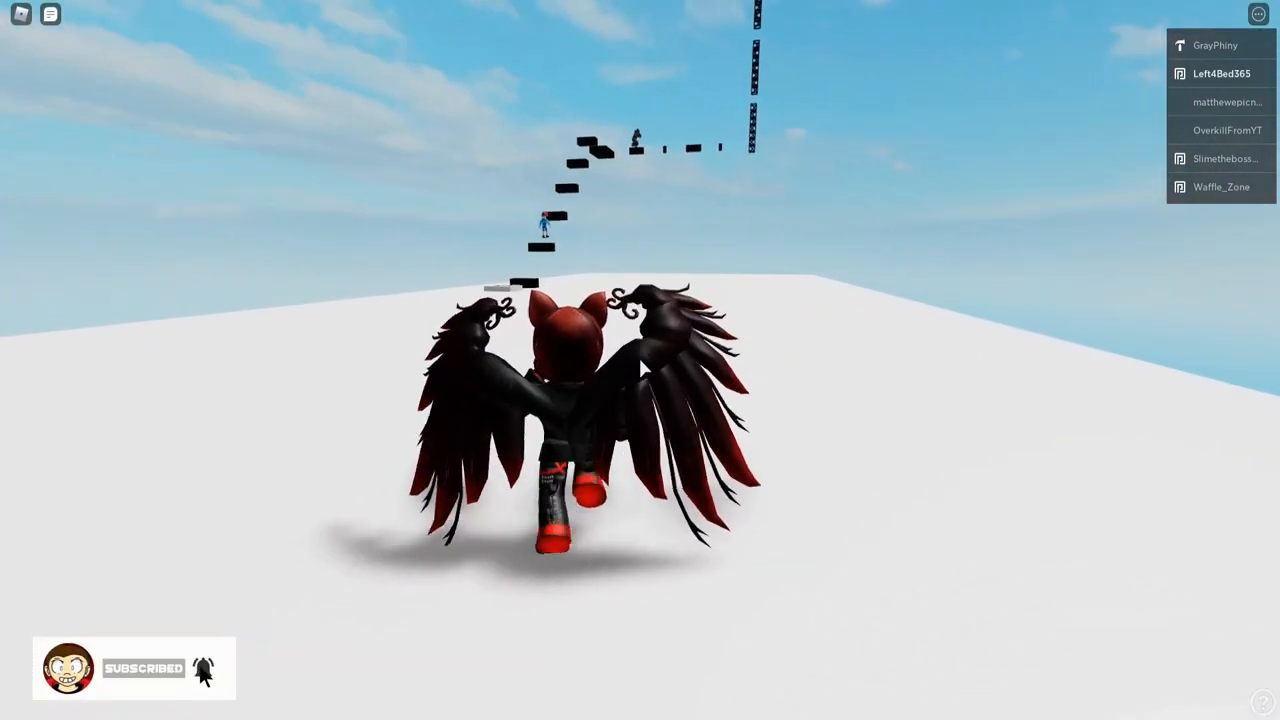
- Keep the avatar running toward the course on the white starting platform
key(w)
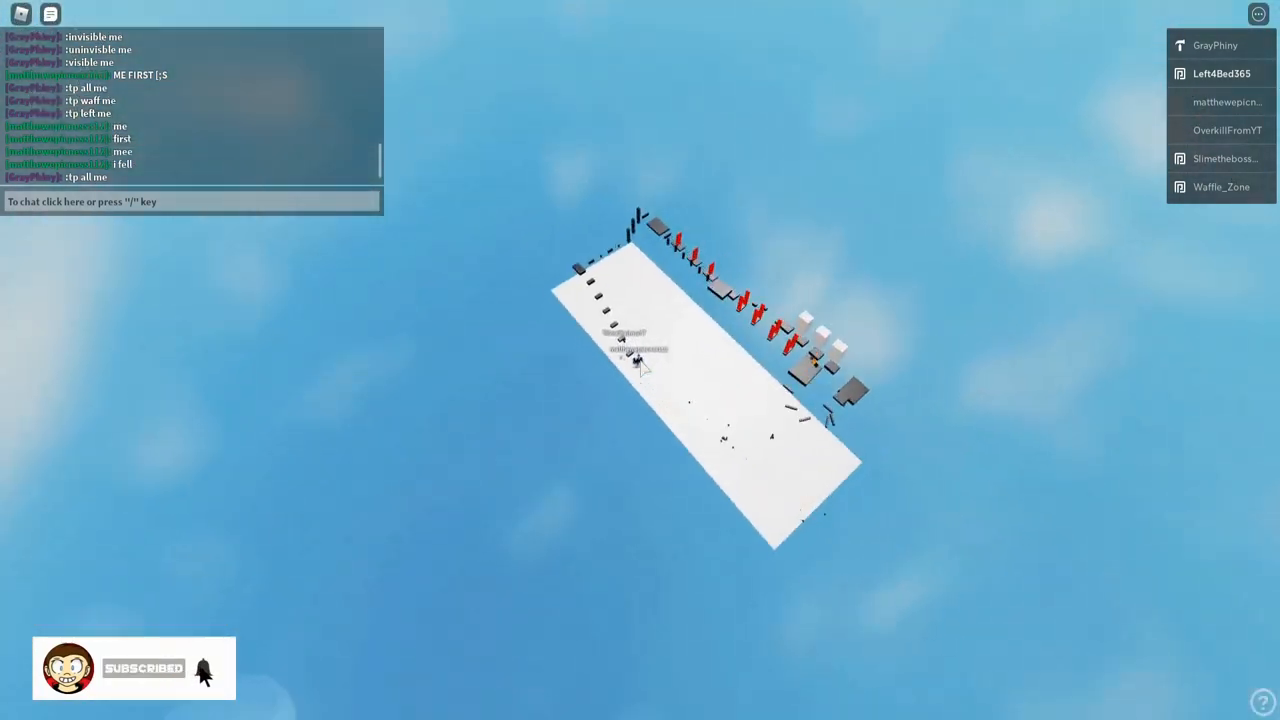
scroll(643, 368, up, 5)
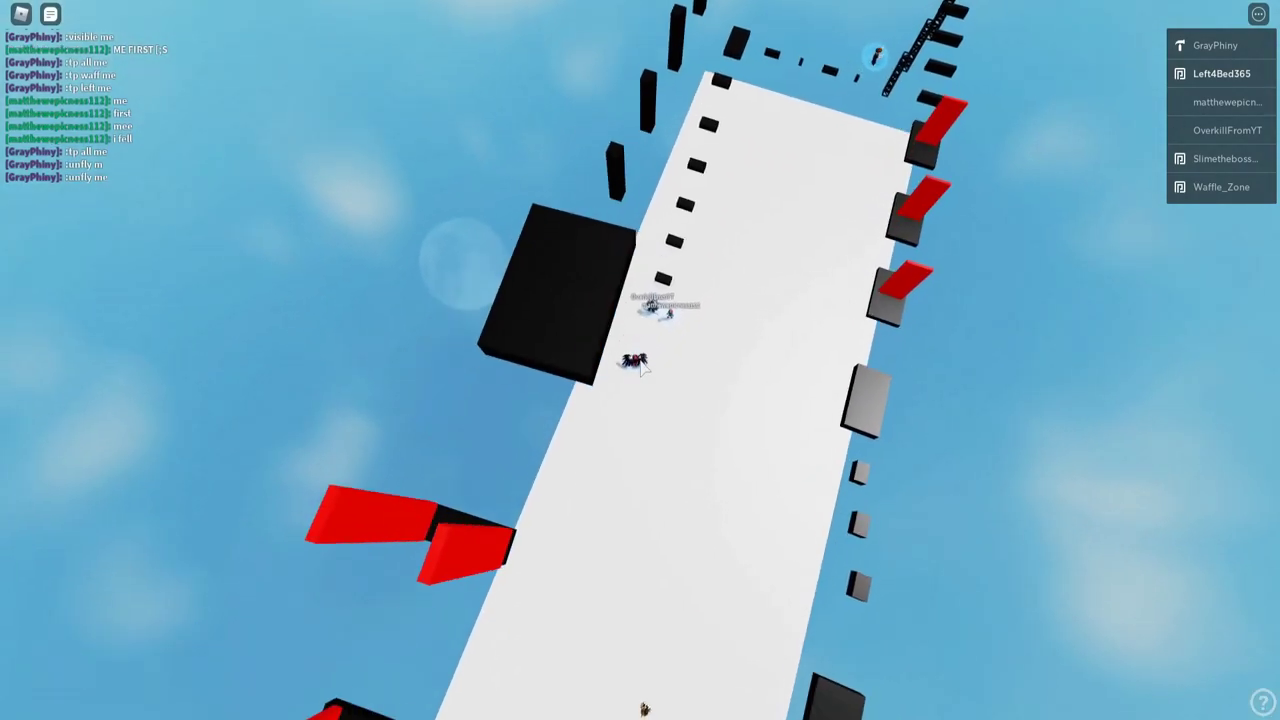
scroll(643, 368, down, 5)
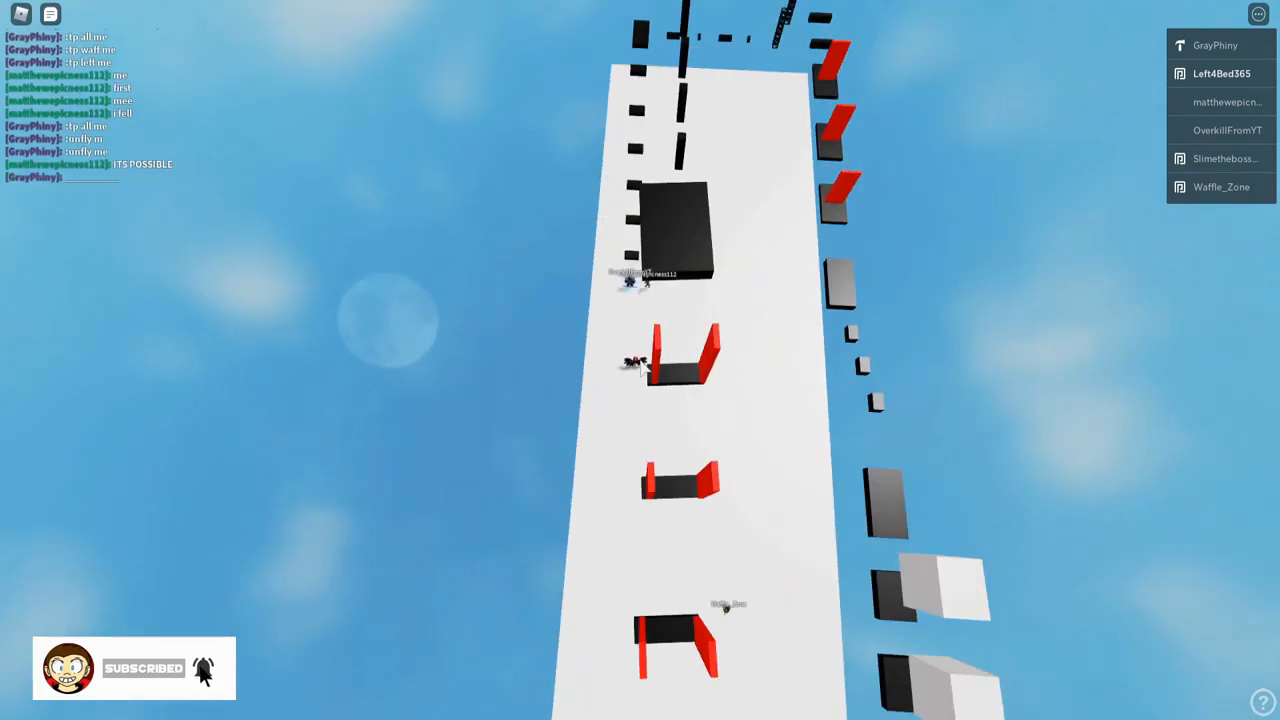
scroll(643, 368, down, 5)
scroll(643, 368, up, 8)
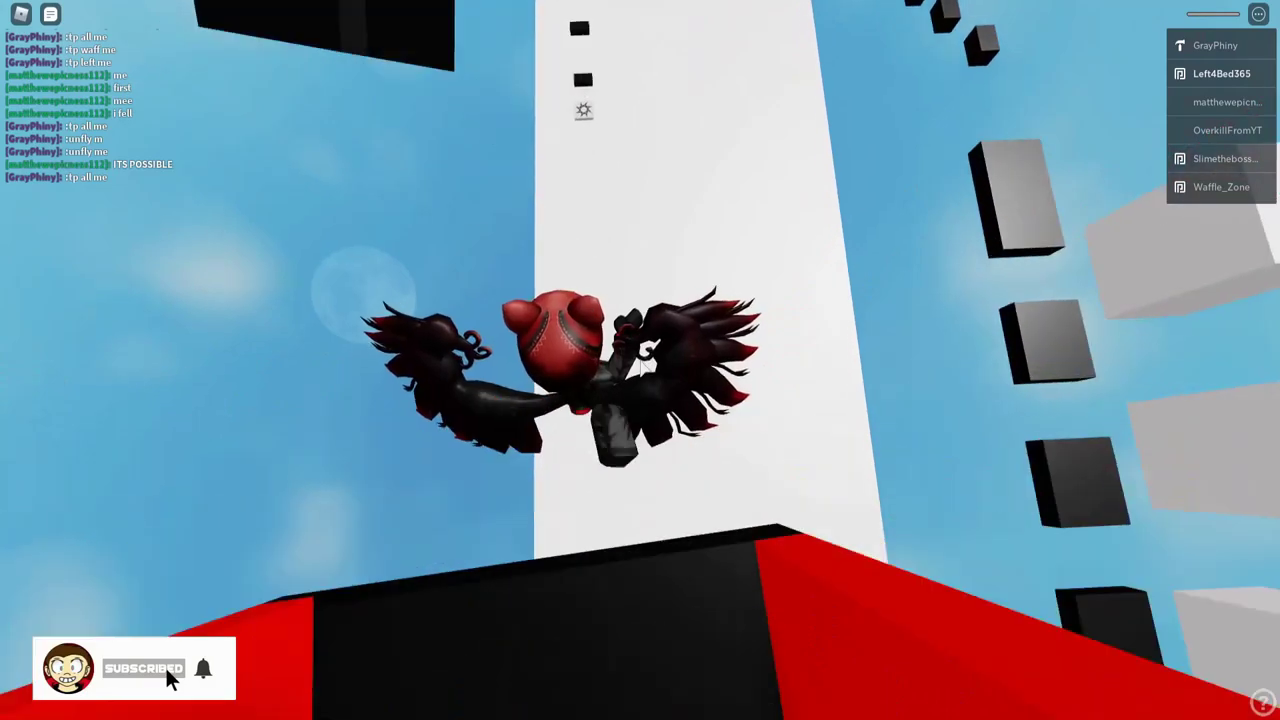
scroll(643, 368, down, 10)
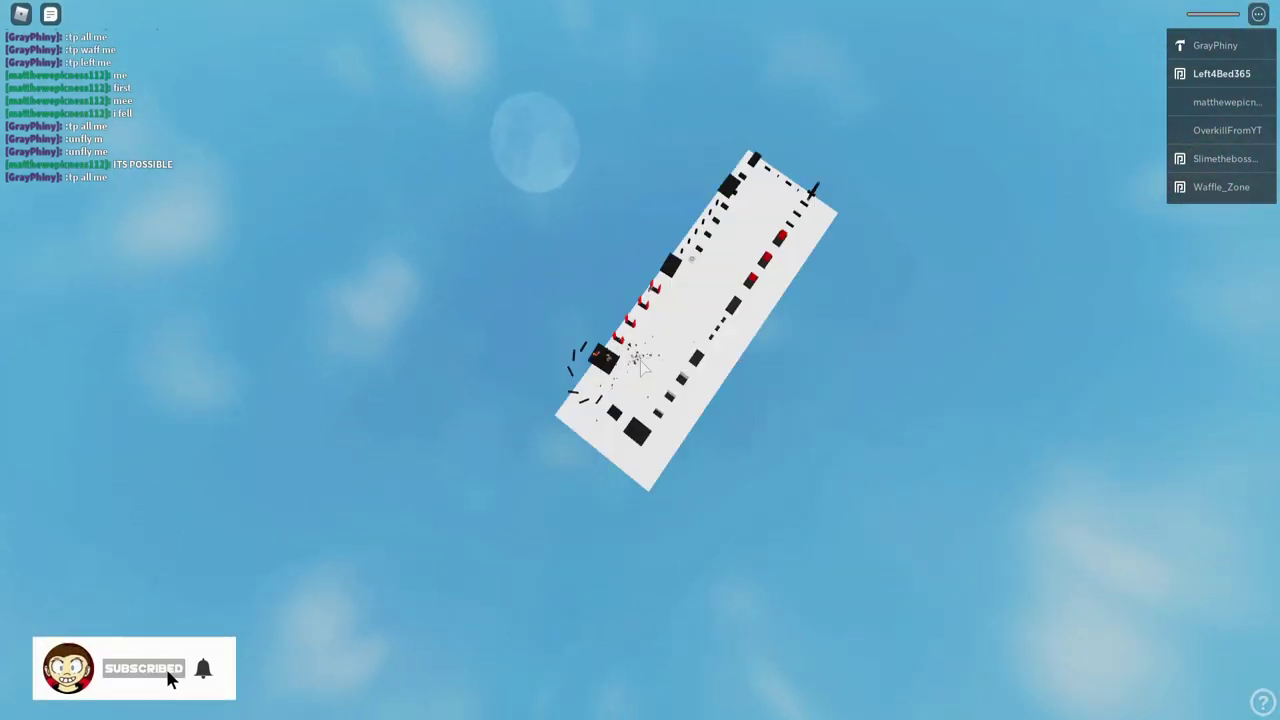
scroll(643, 368, up, 8)
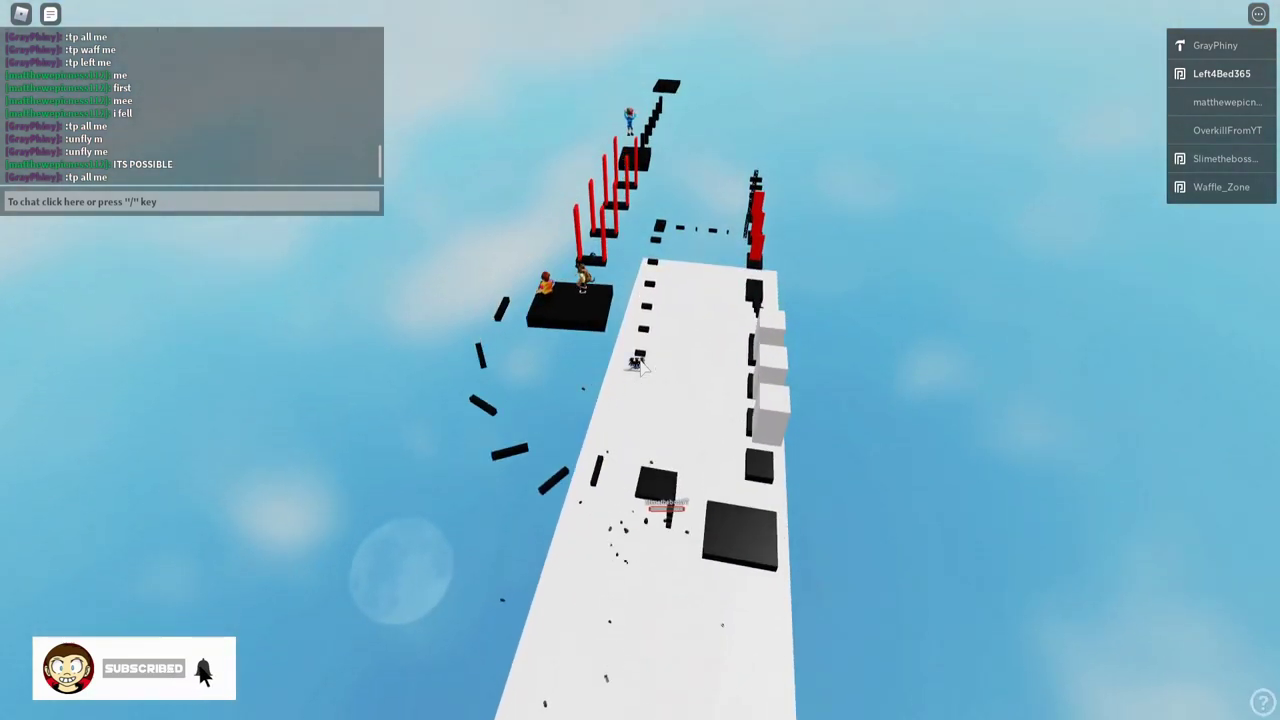
scroll(640, 365, down, 5)
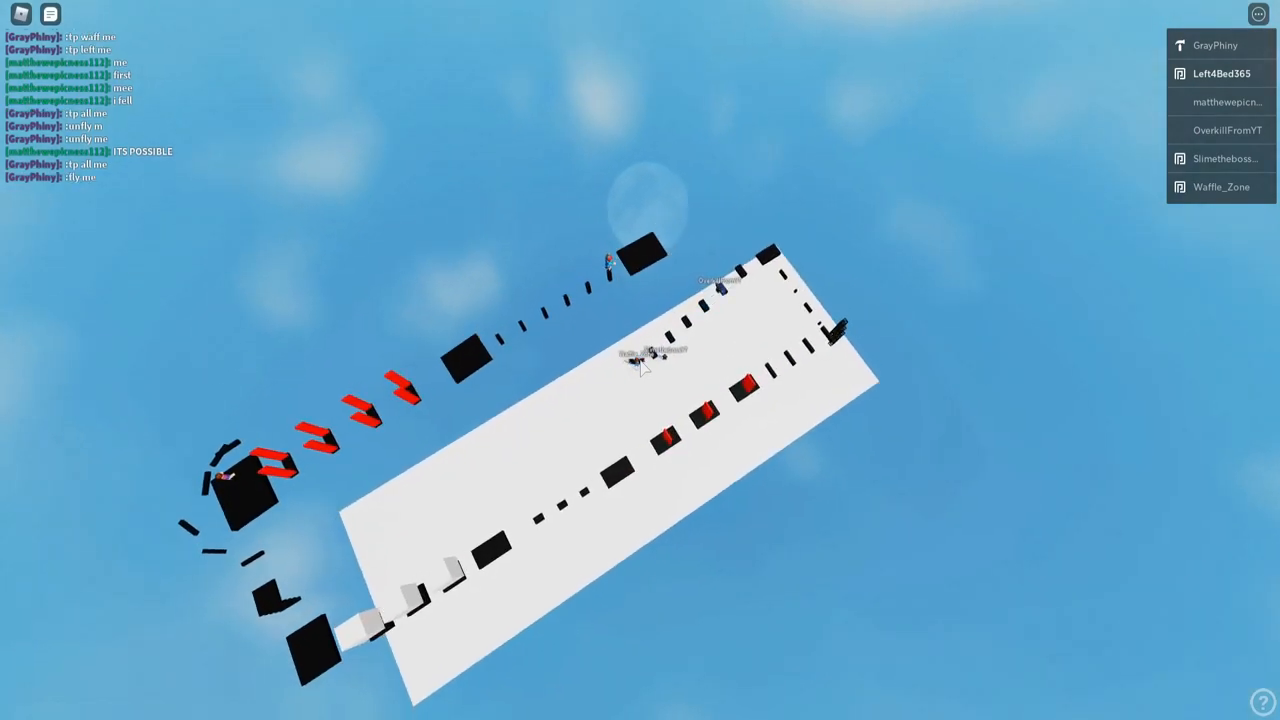
- Fly the avatar along the floating blocks while orbiting the camera around the truss towers
drag(640, 365, 640, 365)
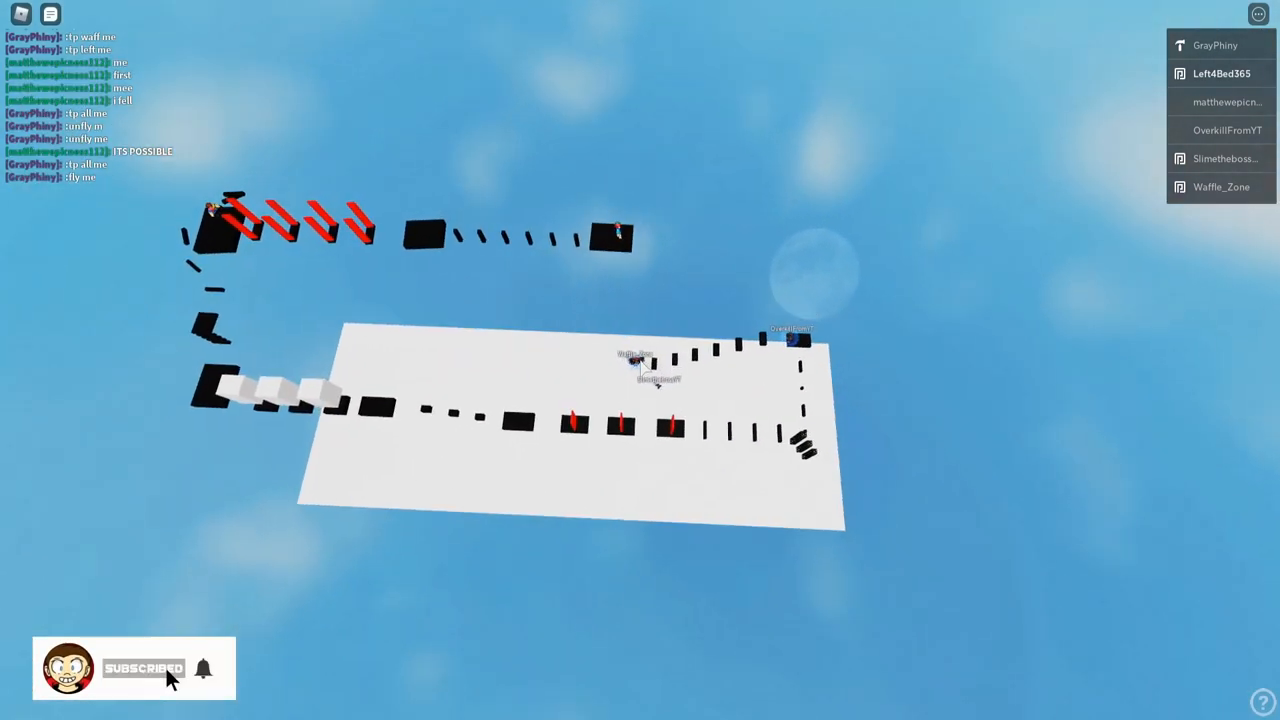
scroll(640, 362, up, 5)
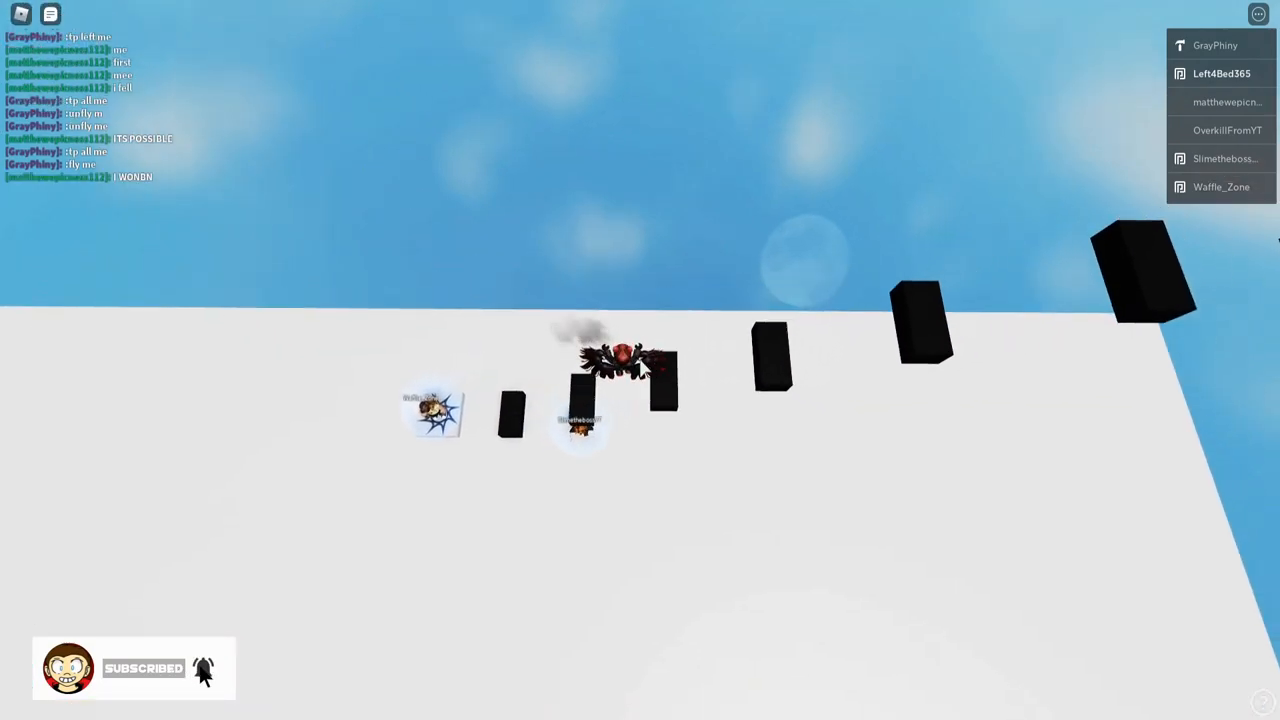
drag(645, 368, 645, 368)
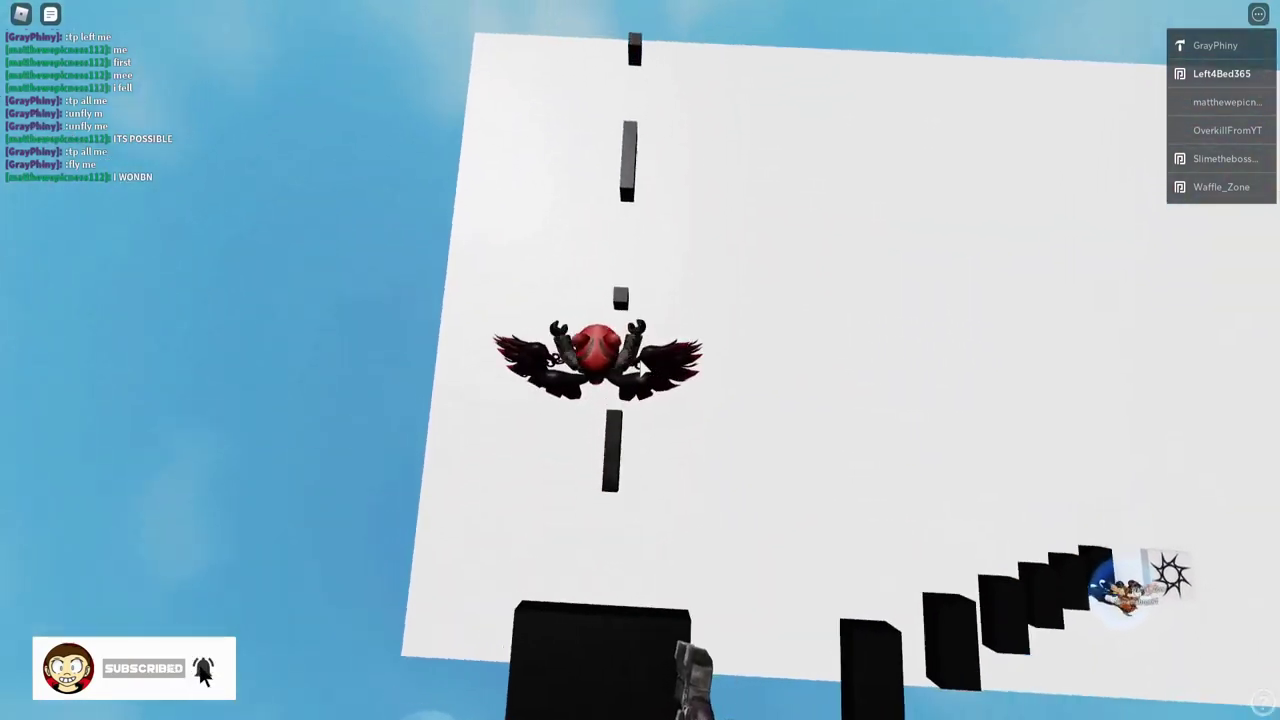
key(w)
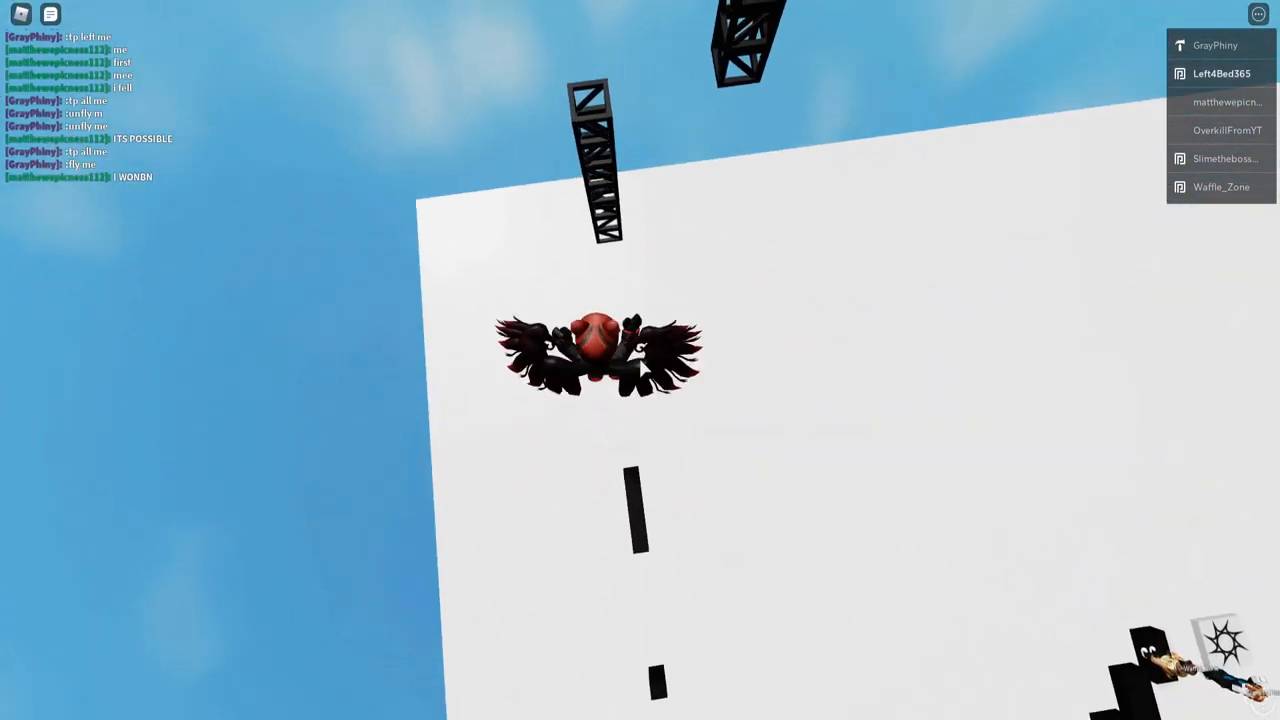
mouse_move(800, 400)
mouse_down()
mouse_move(700, 400)
mouse_move(640, 250)
mouse_up()
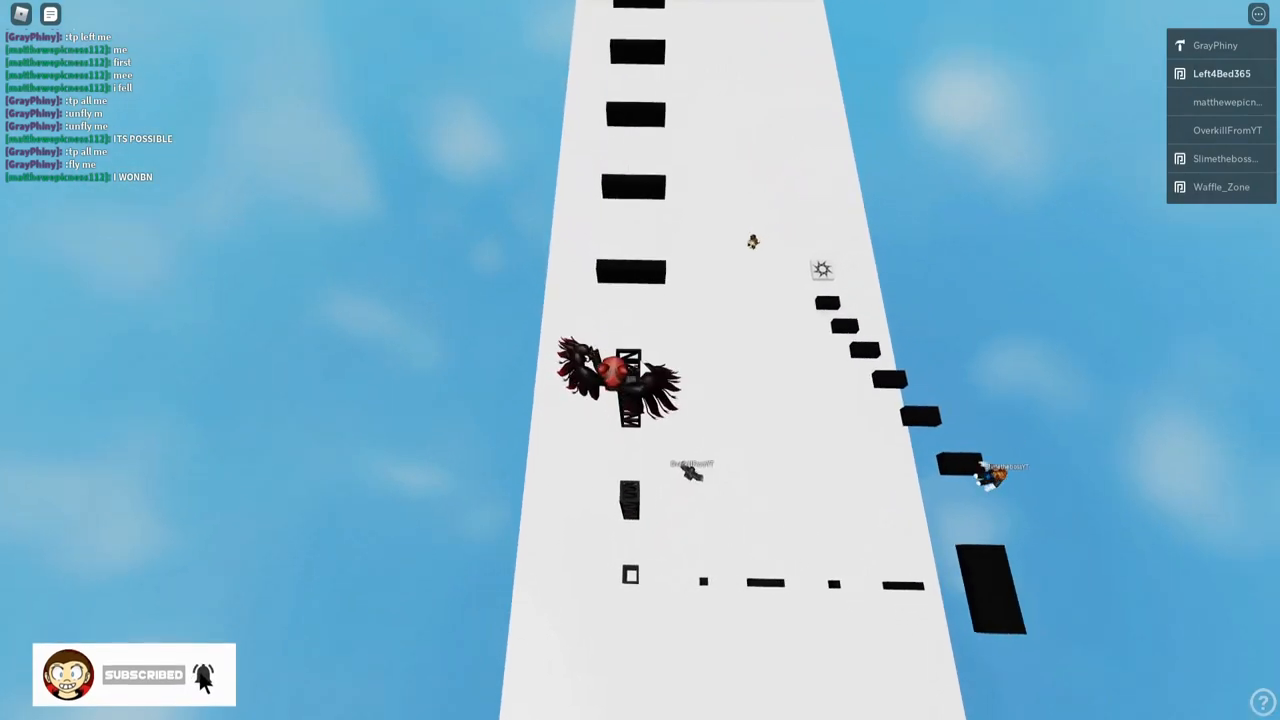
drag(700, 400, 660, 340)
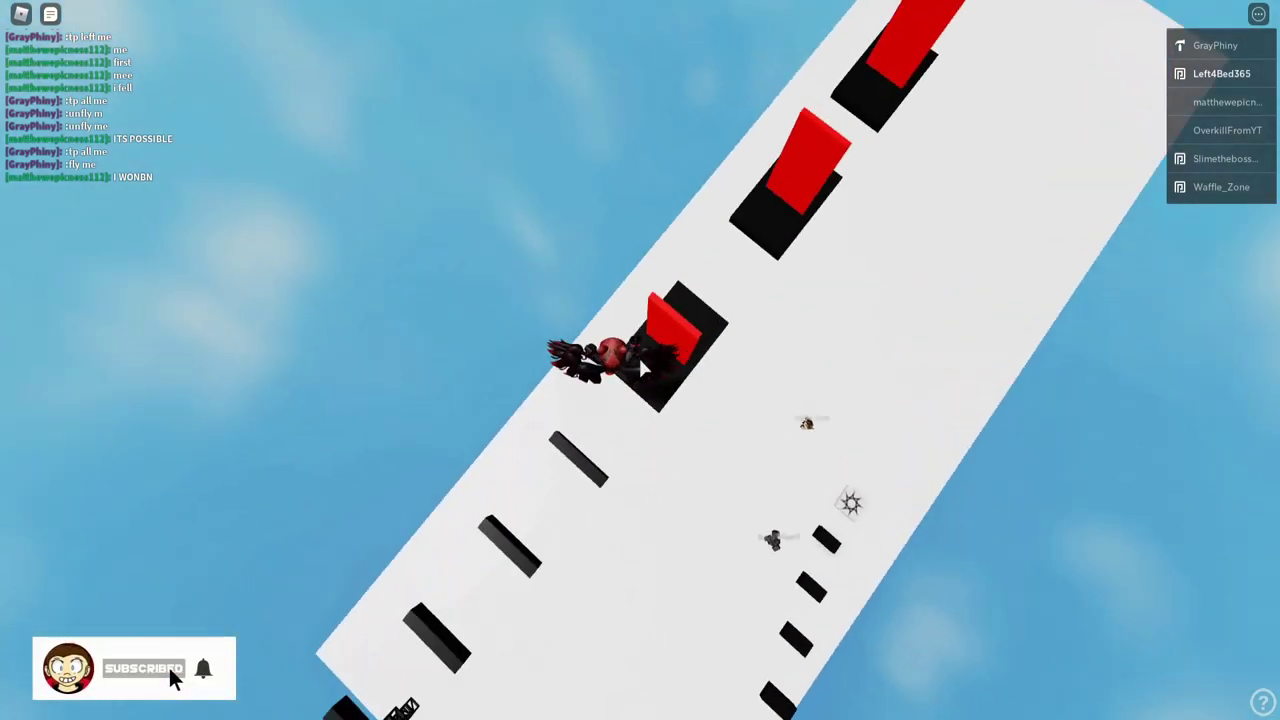
drag(700, 400, 645, 368)
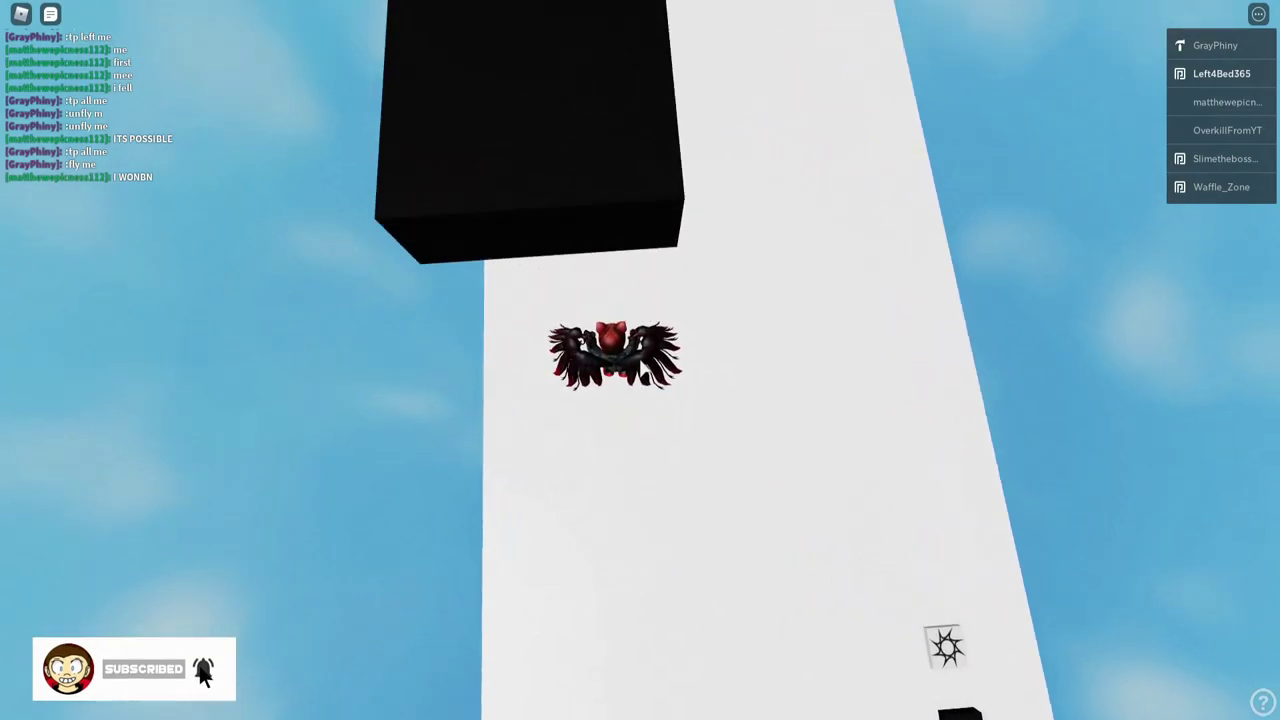
drag(645, 368, 645, 368)
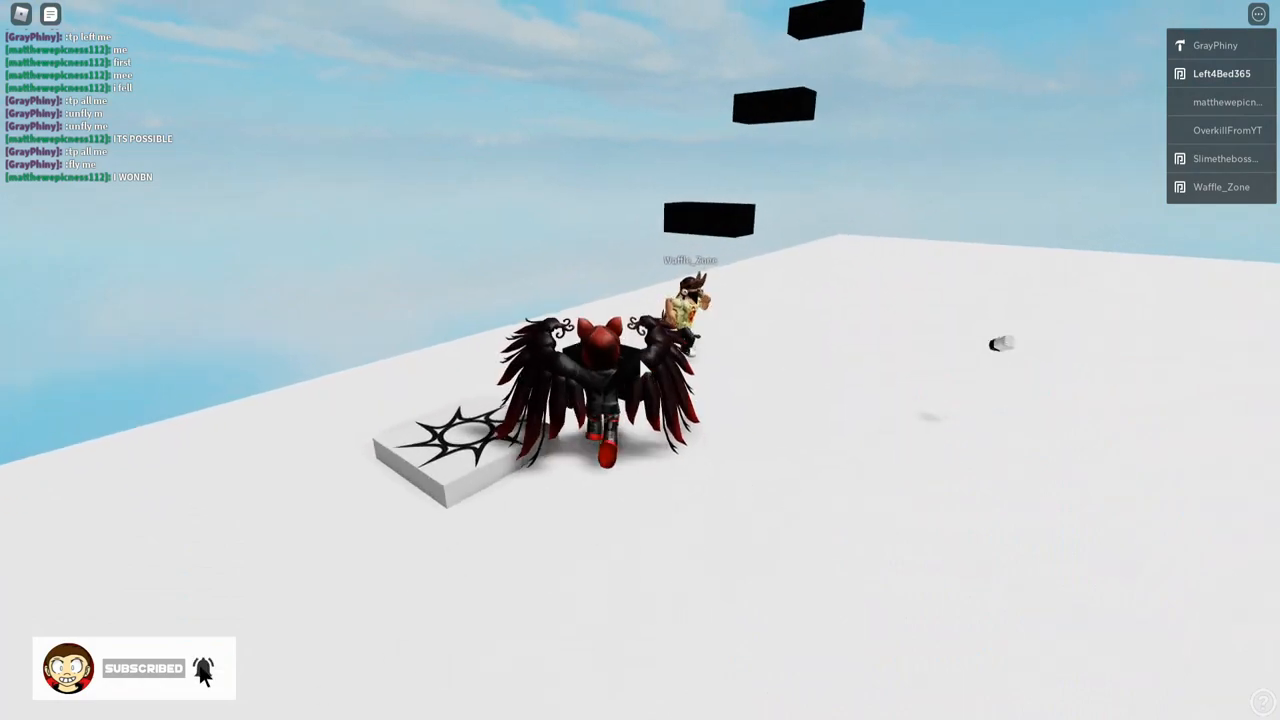
key(Escape)
click(545, 138)
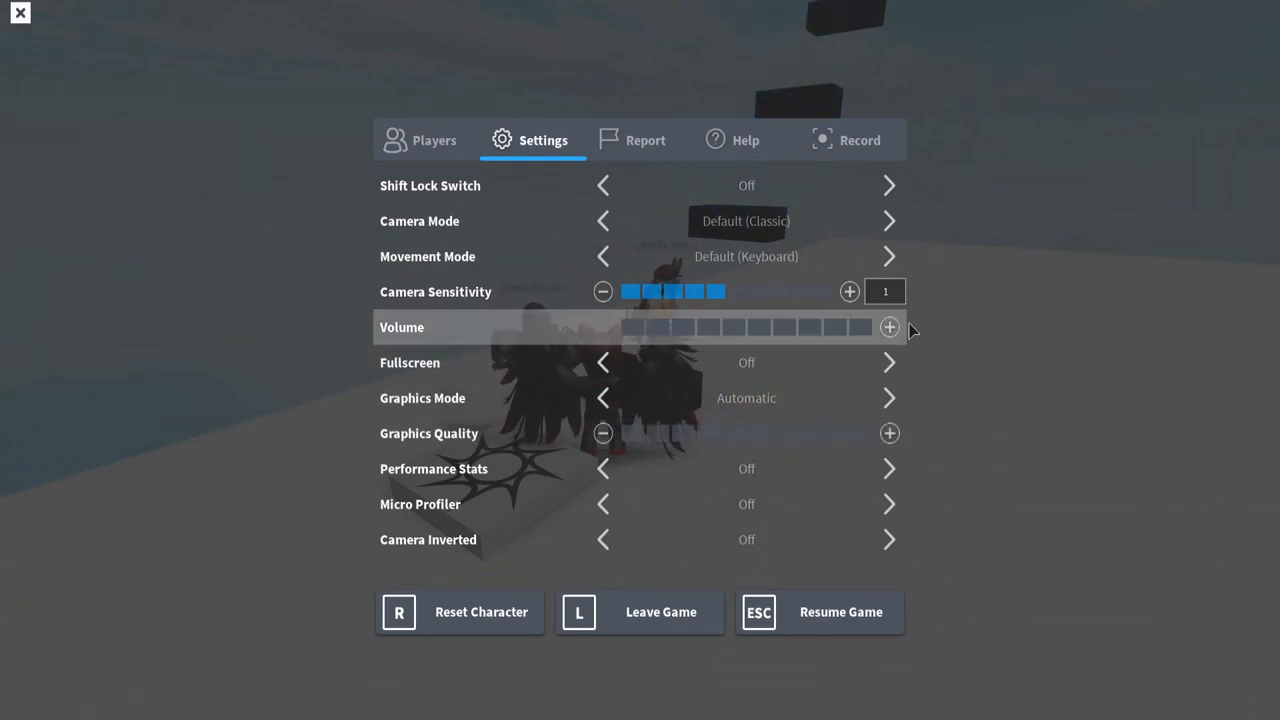
key(Escape)
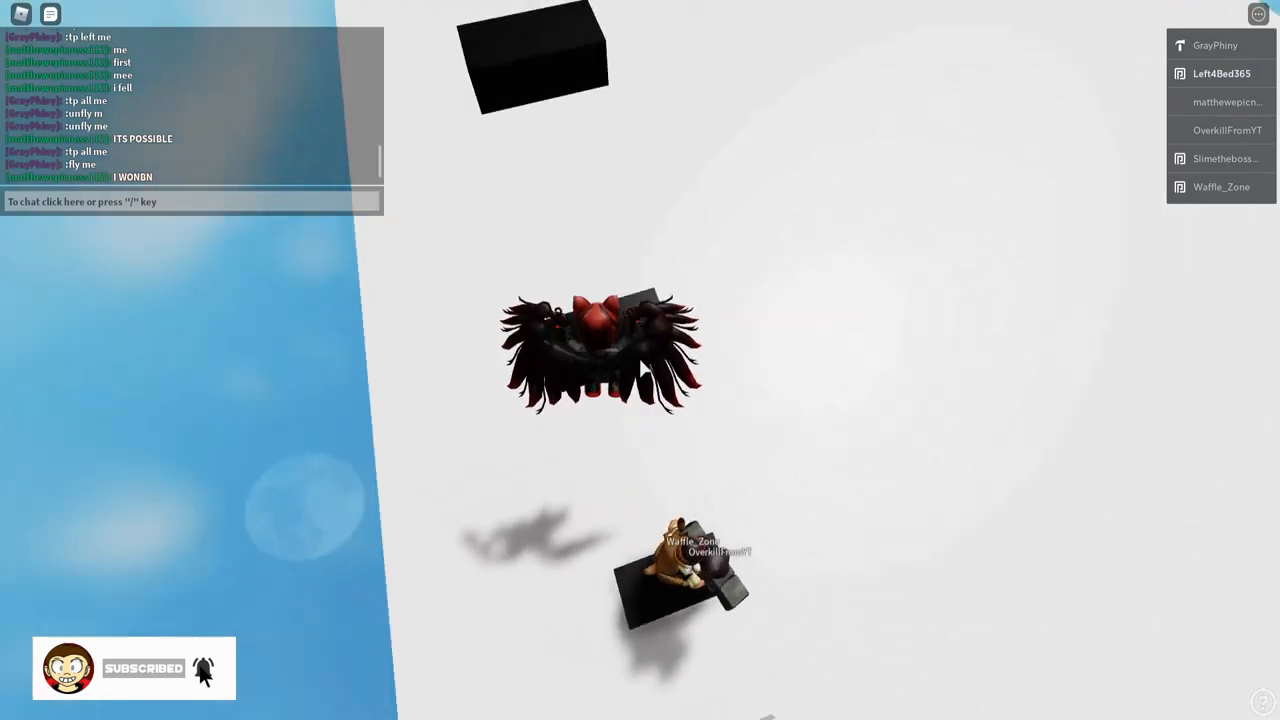
drag(638, 355, 640, 360)
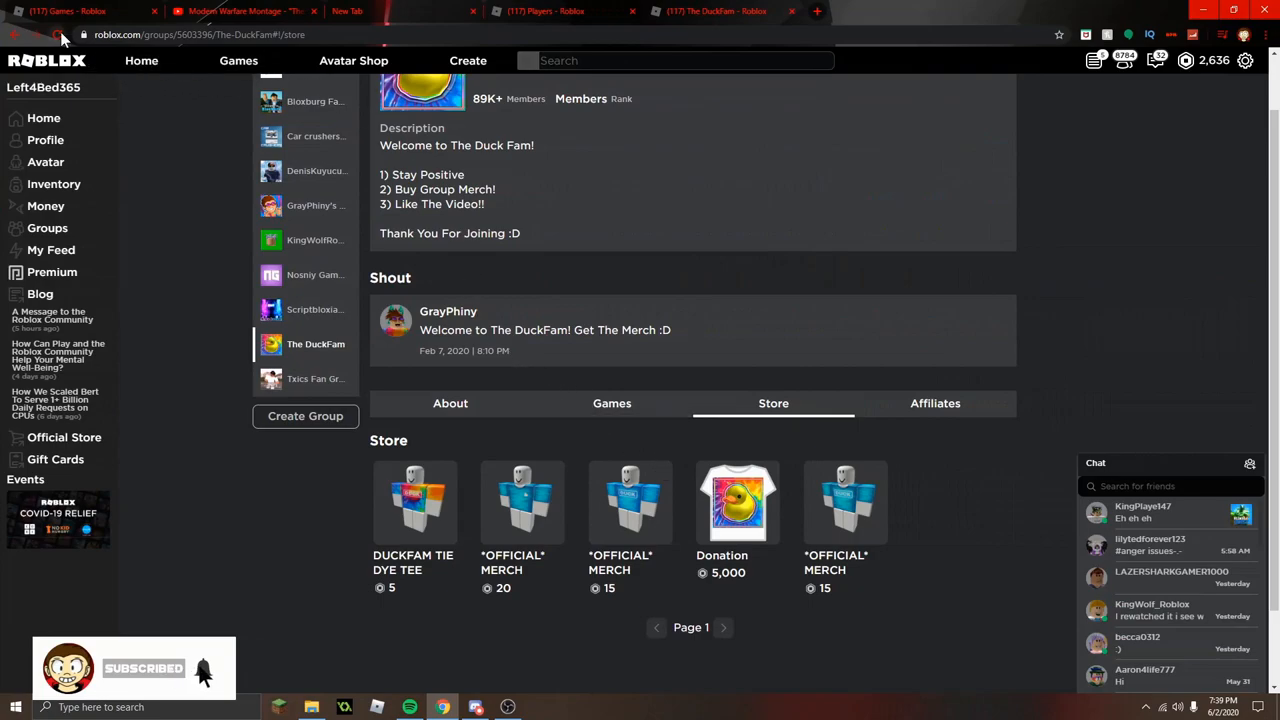
- Reload the DuckFam group page repeatedly until its description and store fully load
click(58, 35)
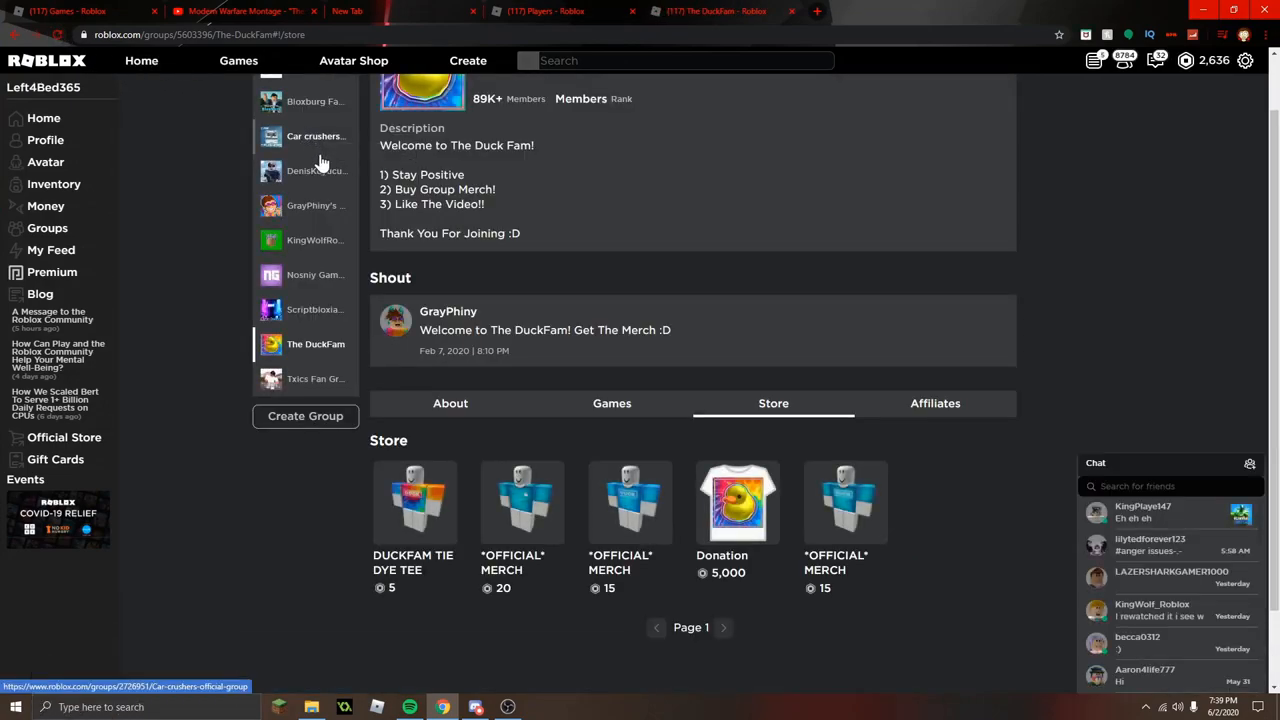
click(54, 30)
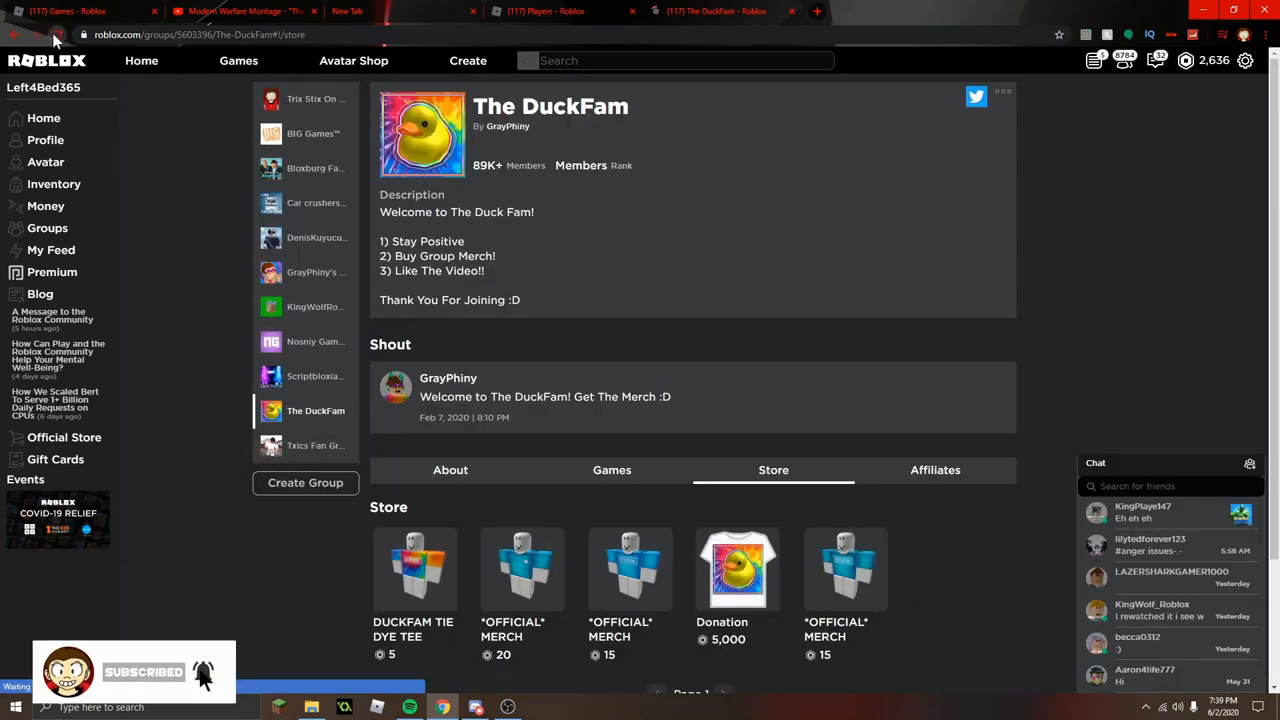
click(55, 38)
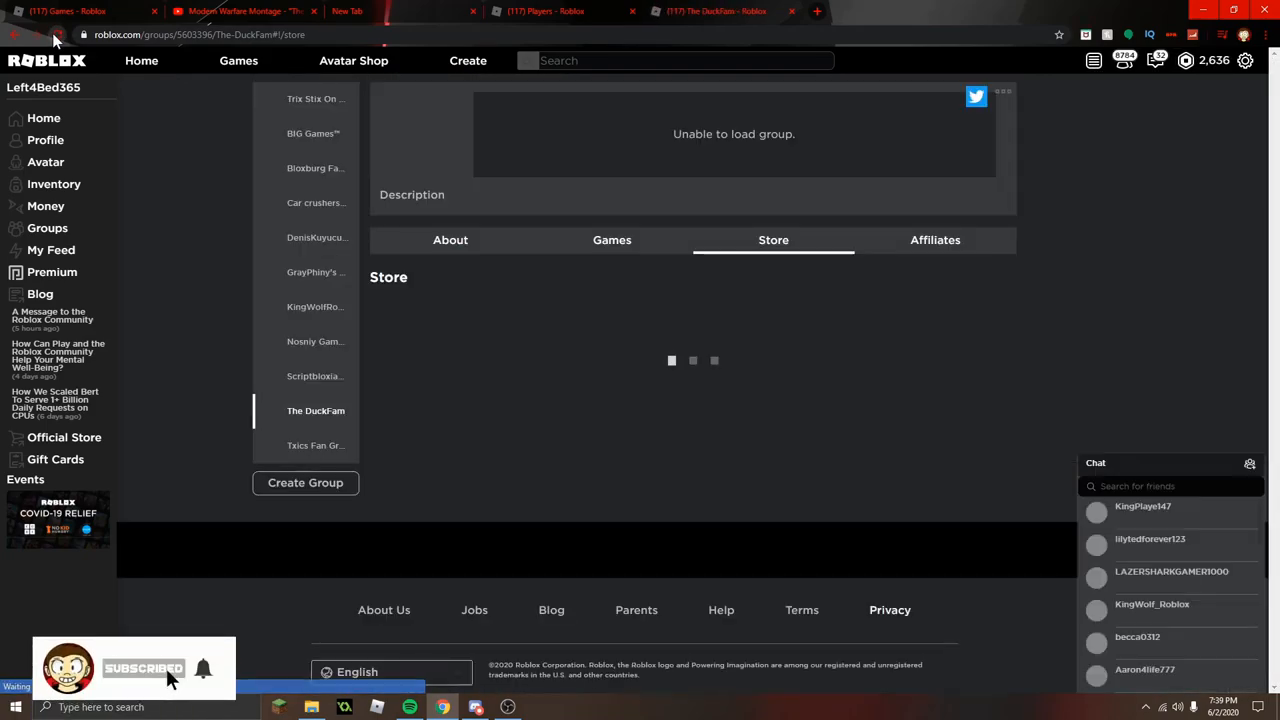
click(54, 38)
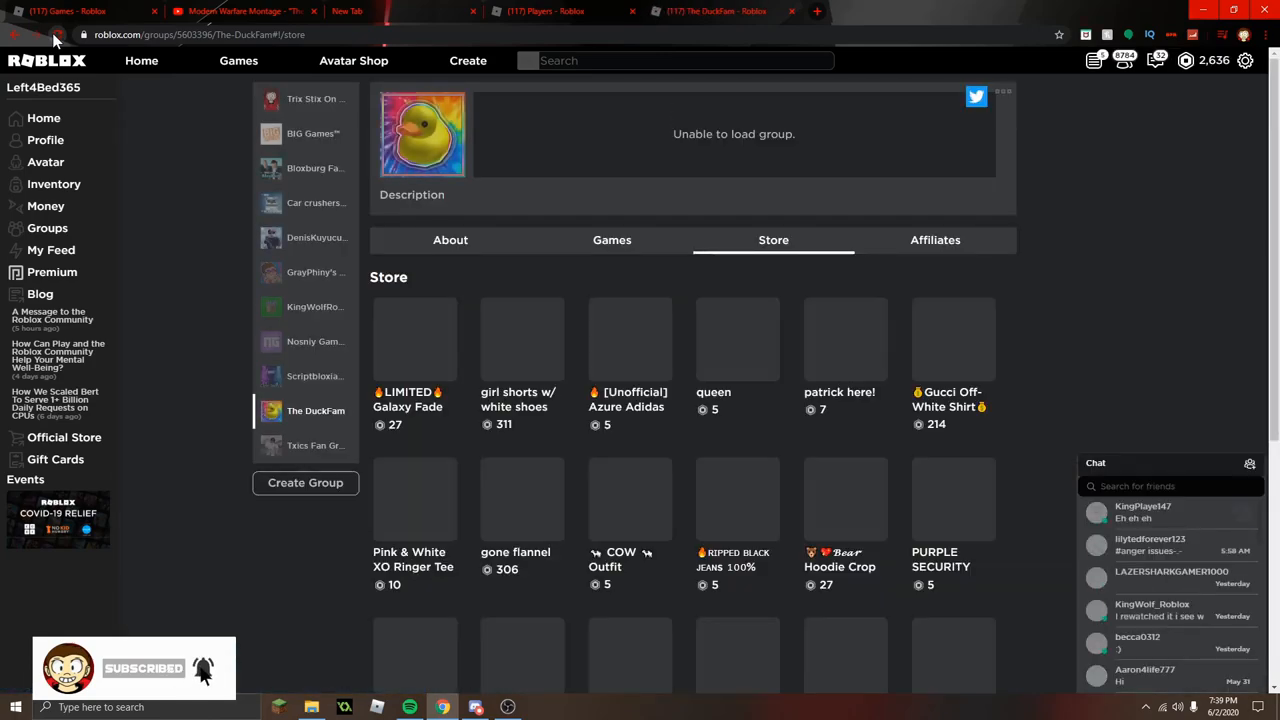
click(55, 38)
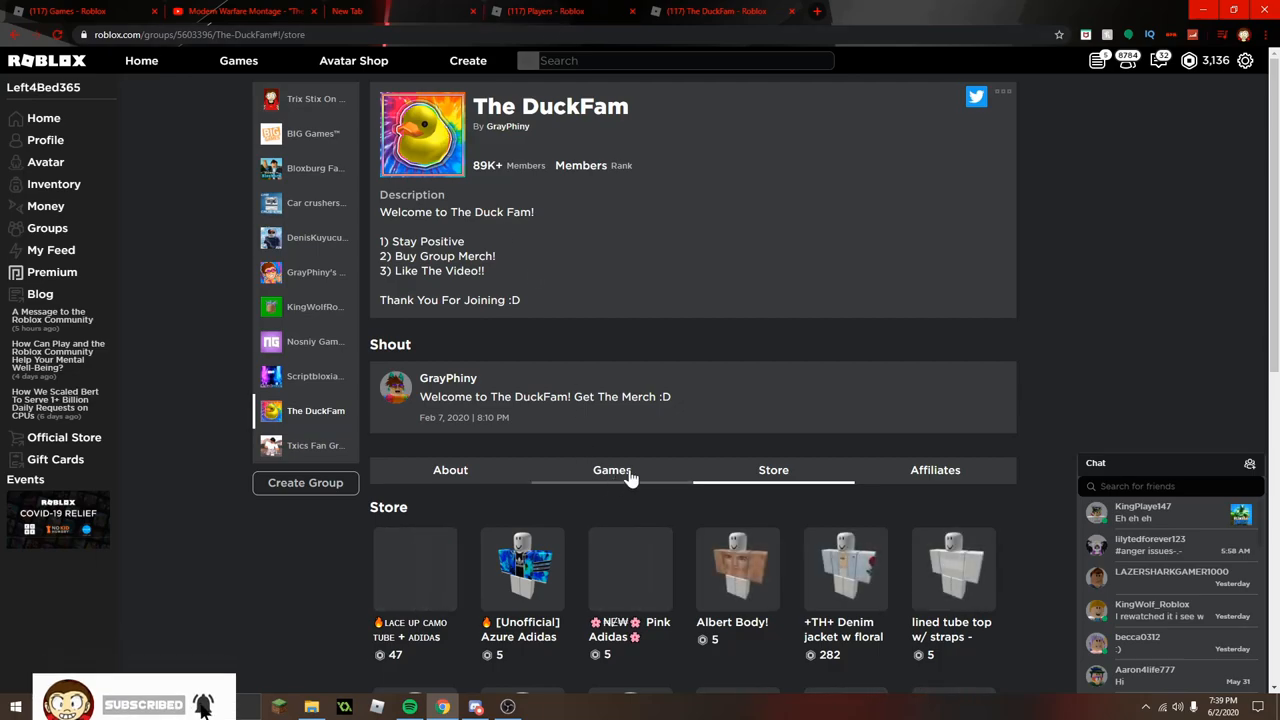
scroll(612, 490, down, 3)
scroll(640, 468, down, 4)
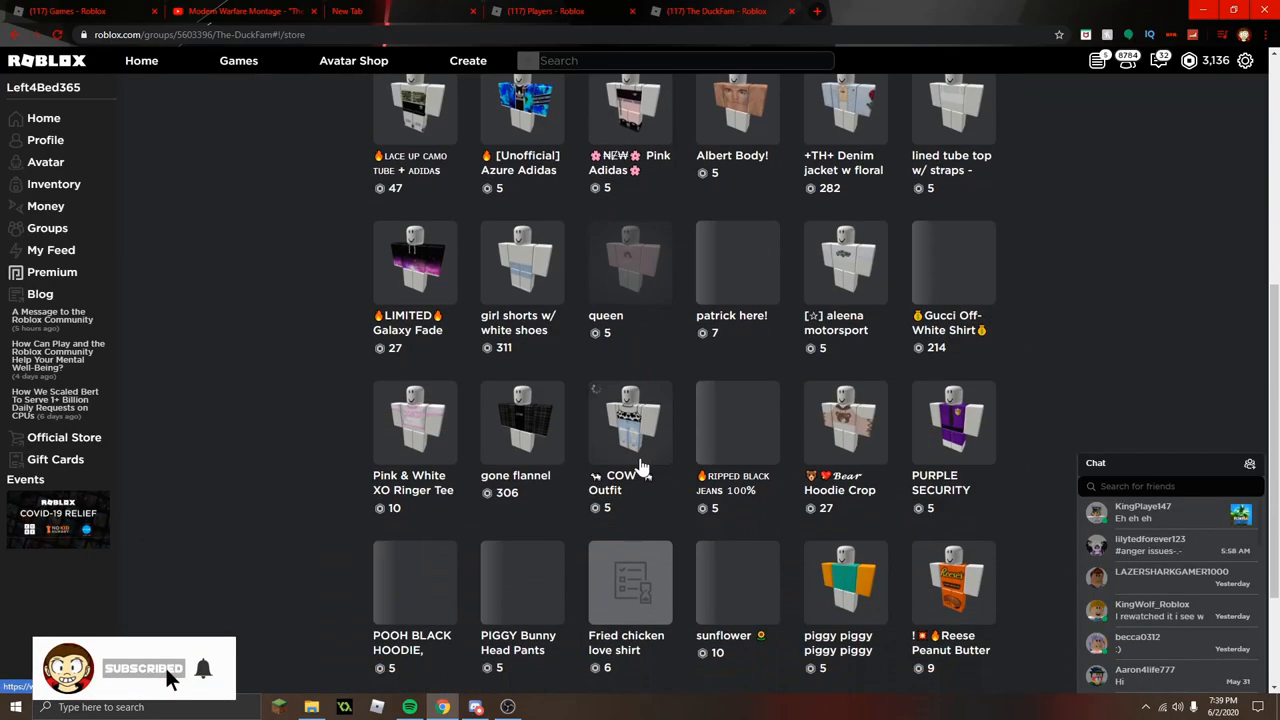
- Page forward through the store's merch listings to Page 4
click(723, 536)
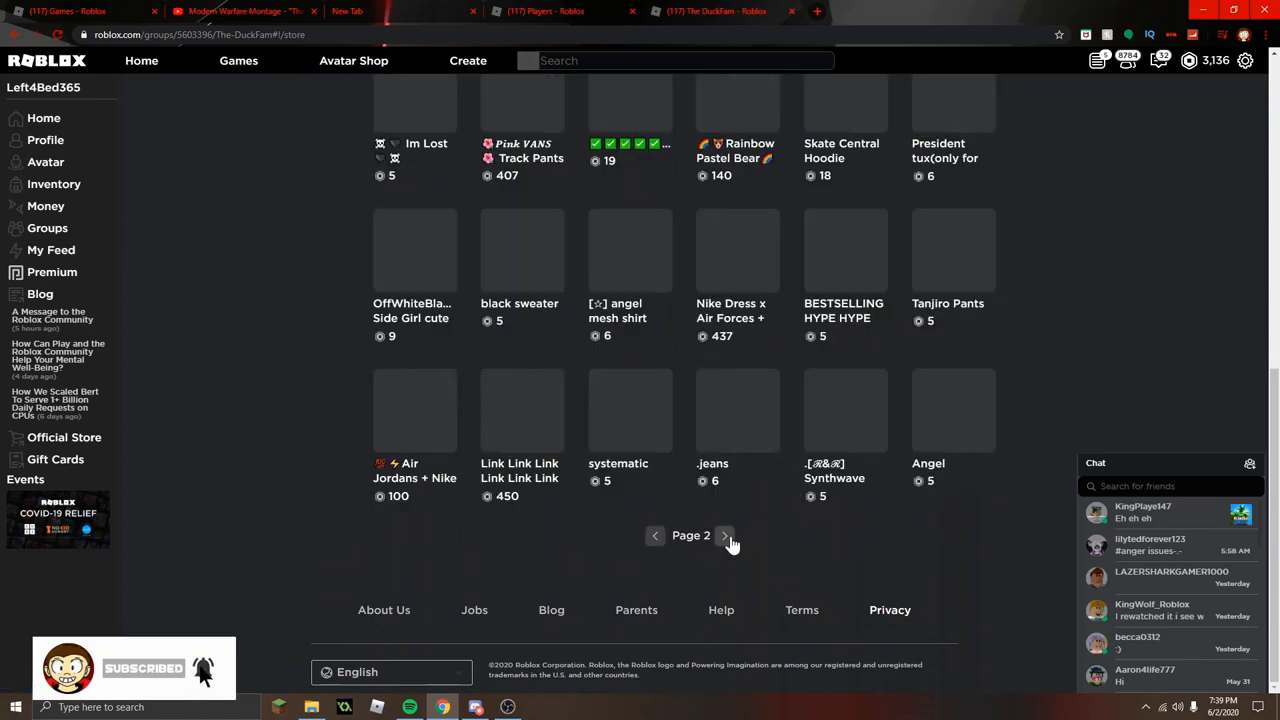
click(724, 536)
click(725, 536)
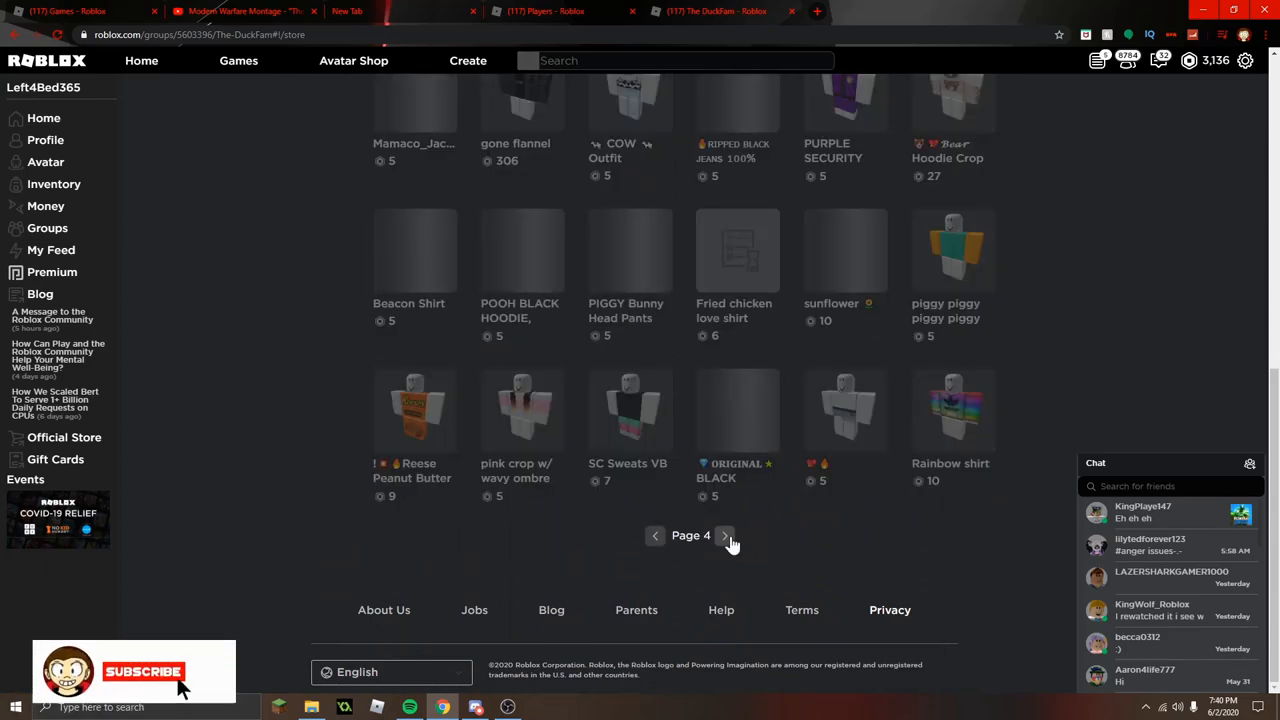